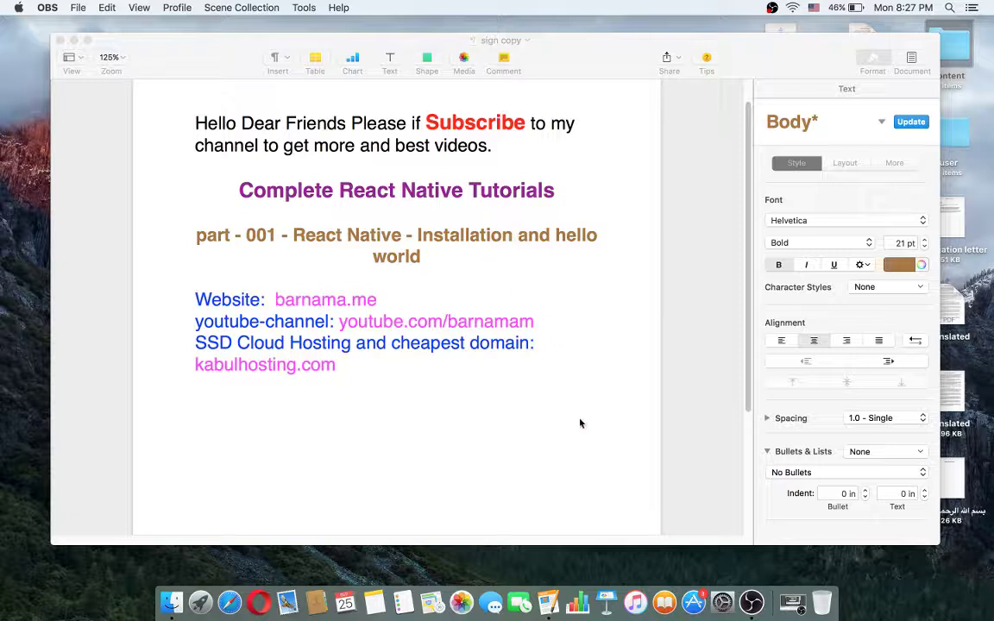
Switch to Google Chrome by launching it from the installed applications.
{"action": "left_click", "coordinate": [200, 602]}
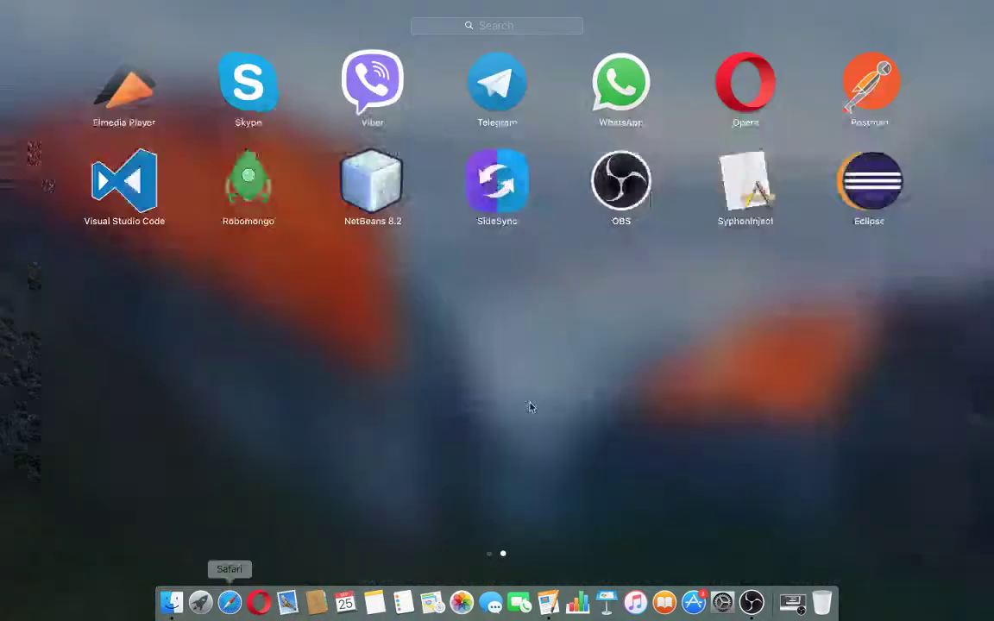
{"action": "left_click_drag", "start_coordinate": [330, 383], "coordinate": [619, 408]}
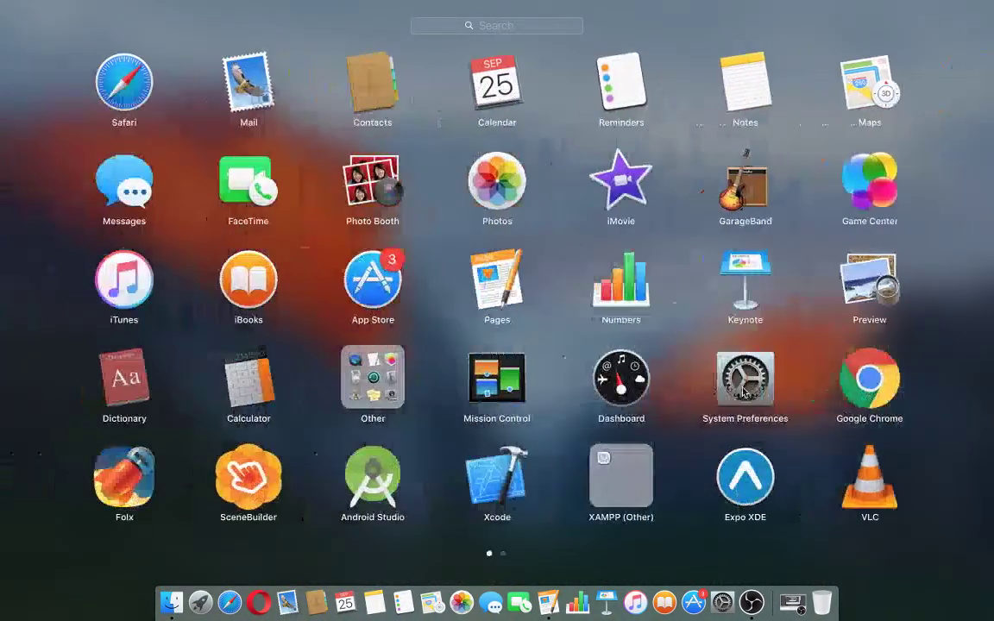
{"action": "left_click", "coordinate": [877, 381]}
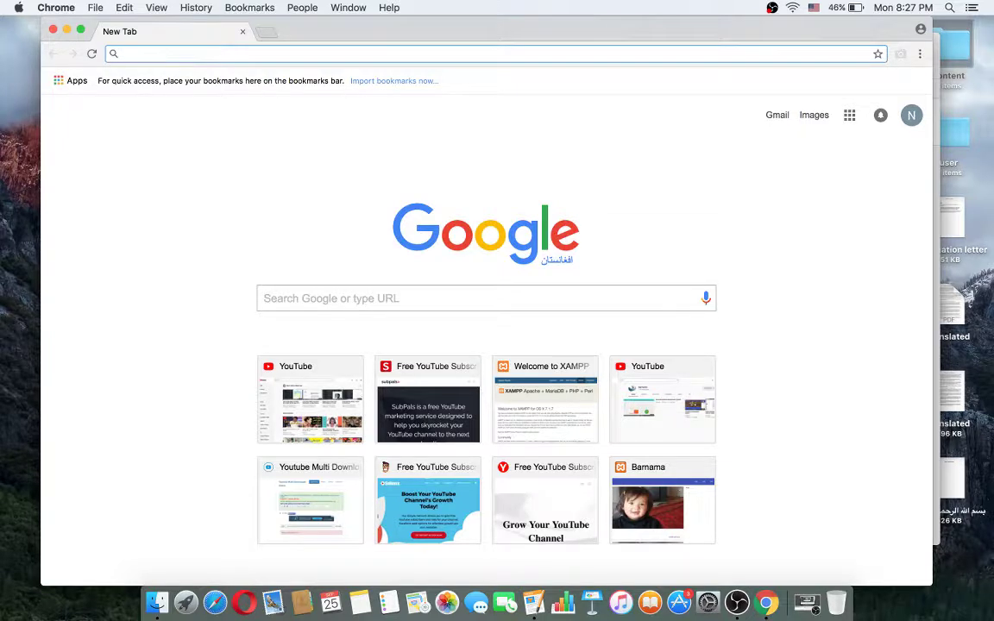
Search the web for "react native" and open the official React Native site at facebook.github.io/react-native.
{"action": "type", "text": "react native"}
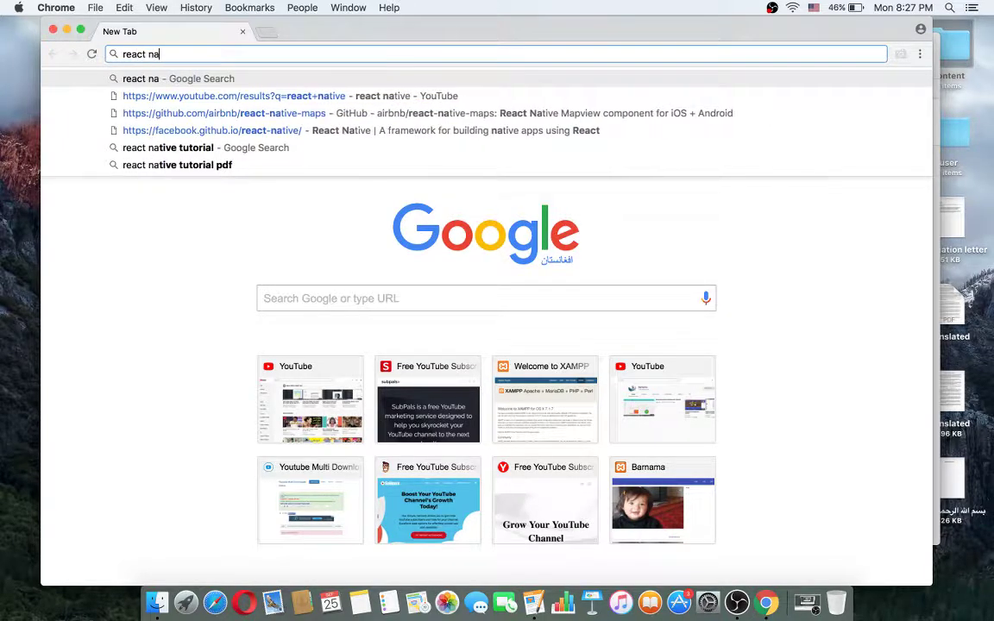
{"action": "key", "text": "Return"}
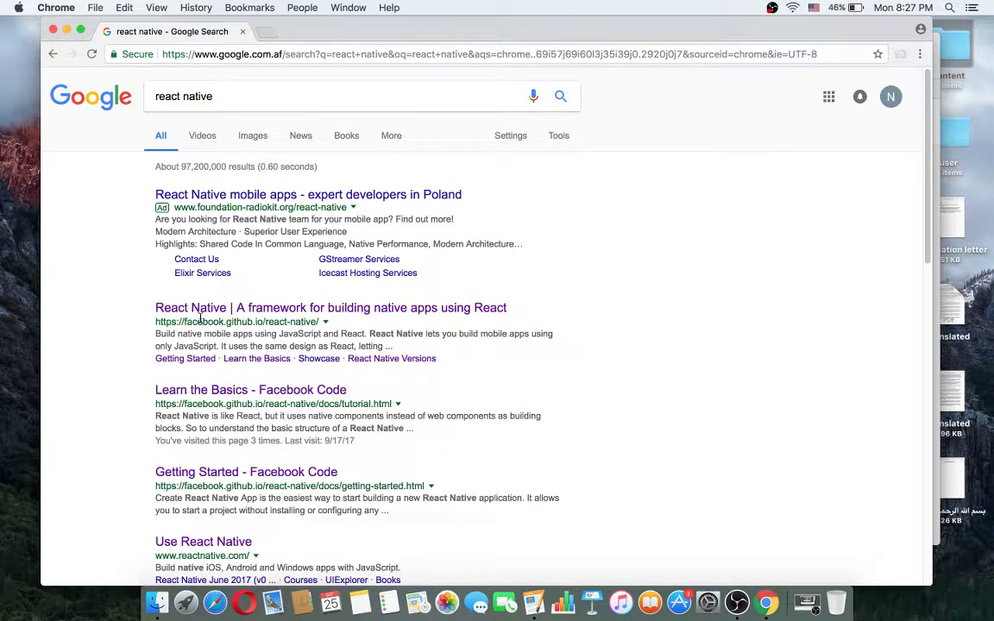
{"action": "left_click", "coordinate": [218, 309]}
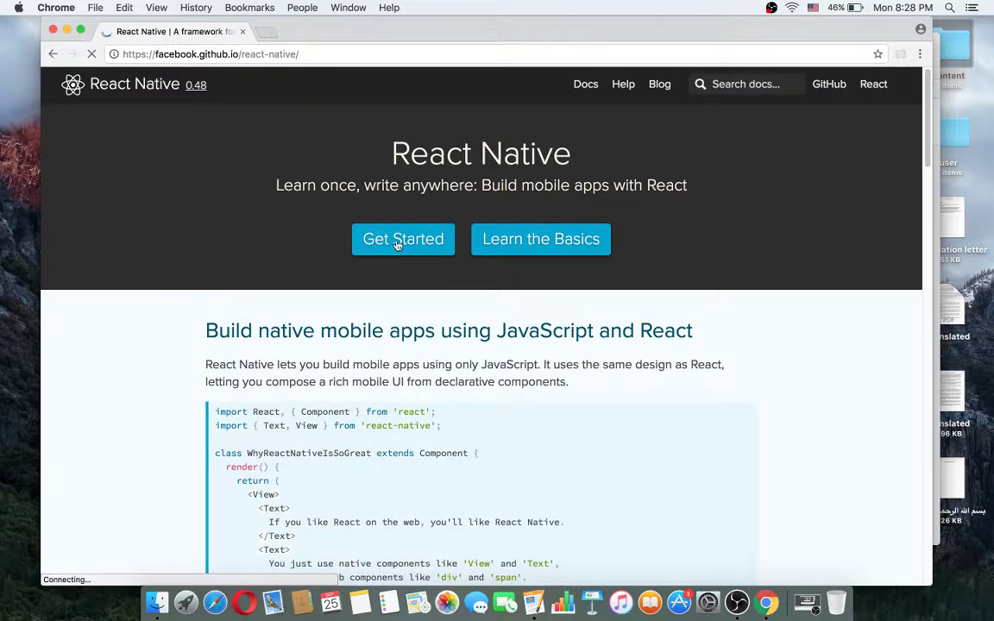
Open the Get Started guide from the React Native home page and go to the npm install command under Quick Start.
{"action": "scroll", "coordinate": [475, 306], "scroll_direction": "down", "scroll_amount": 4}
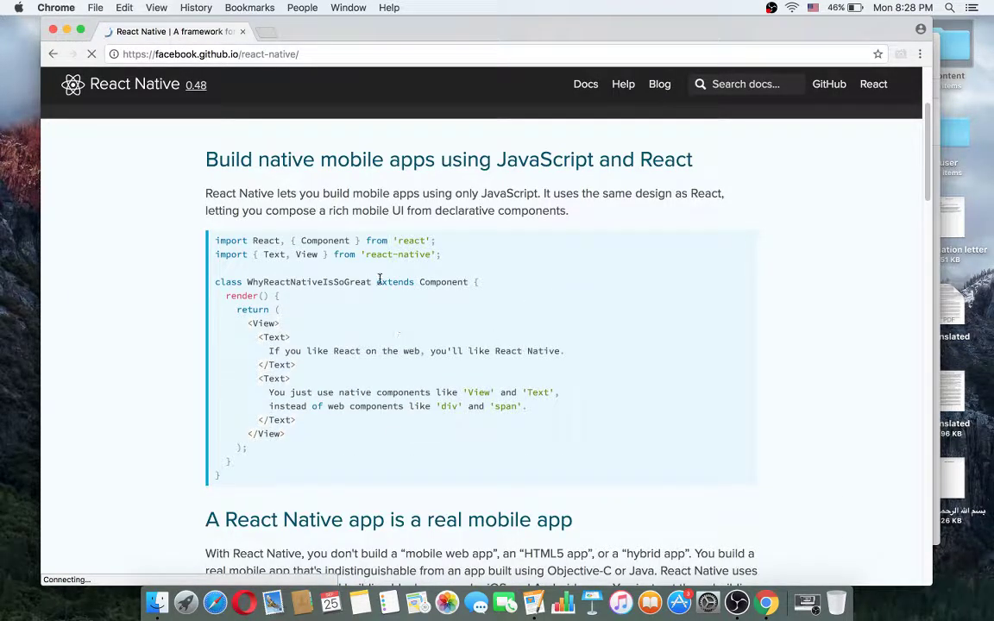
{"action": "scroll", "coordinate": [380, 279], "scroll_direction": "up", "scroll_amount": 4}
{"action": "scroll", "coordinate": [406, 361], "scroll_direction": "down", "scroll_amount": 1}
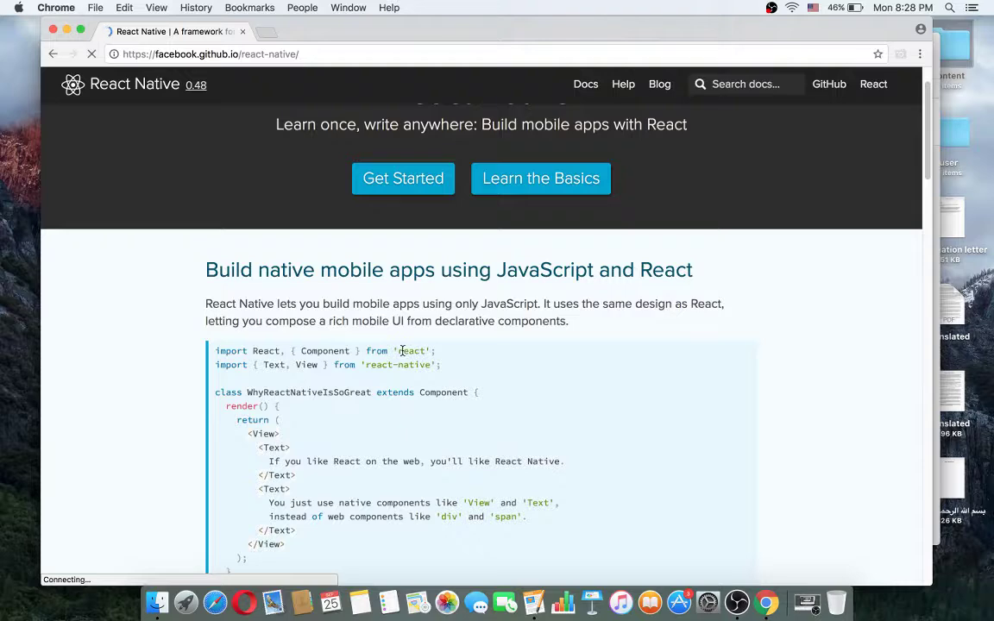
{"action": "scroll", "coordinate": [458, 190], "scroll_direction": "up", "scroll_amount": 2}
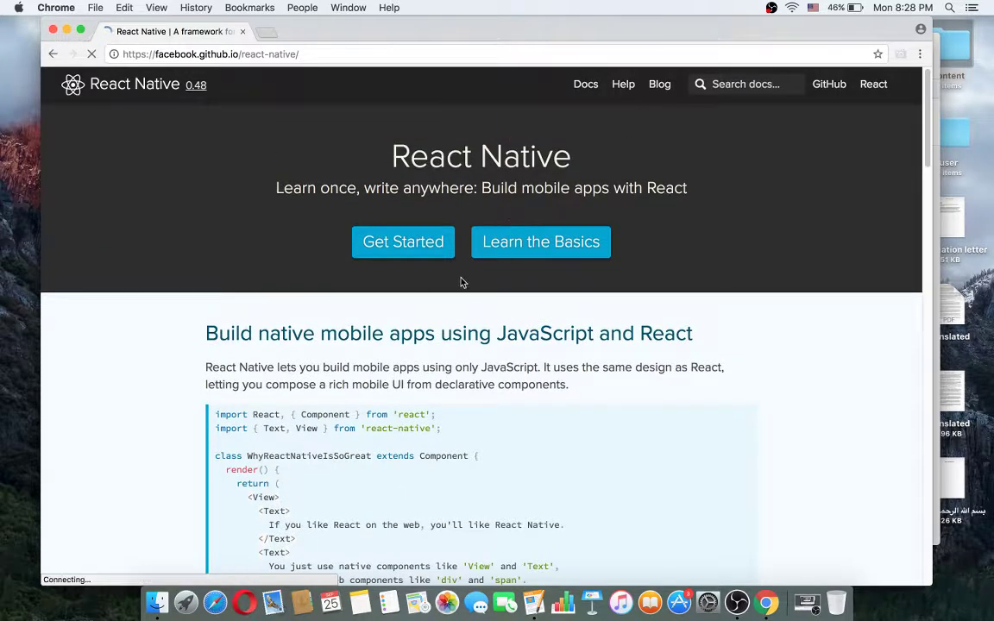
{"action": "left_click", "coordinate": [409, 243]}
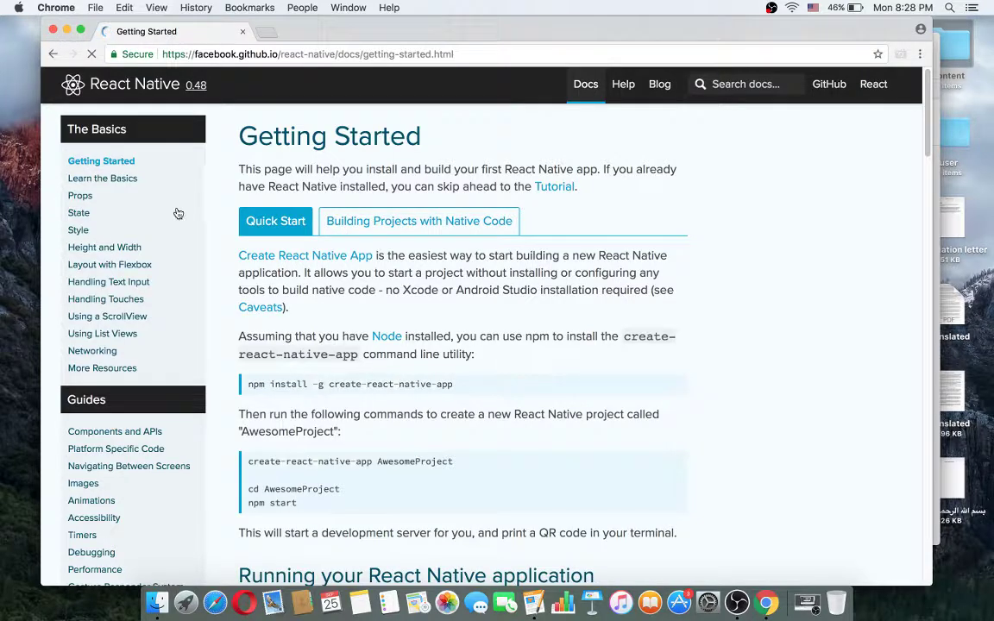
{"action": "scroll", "coordinate": [419, 309], "scroll_direction": "down", "scroll_amount": 3}
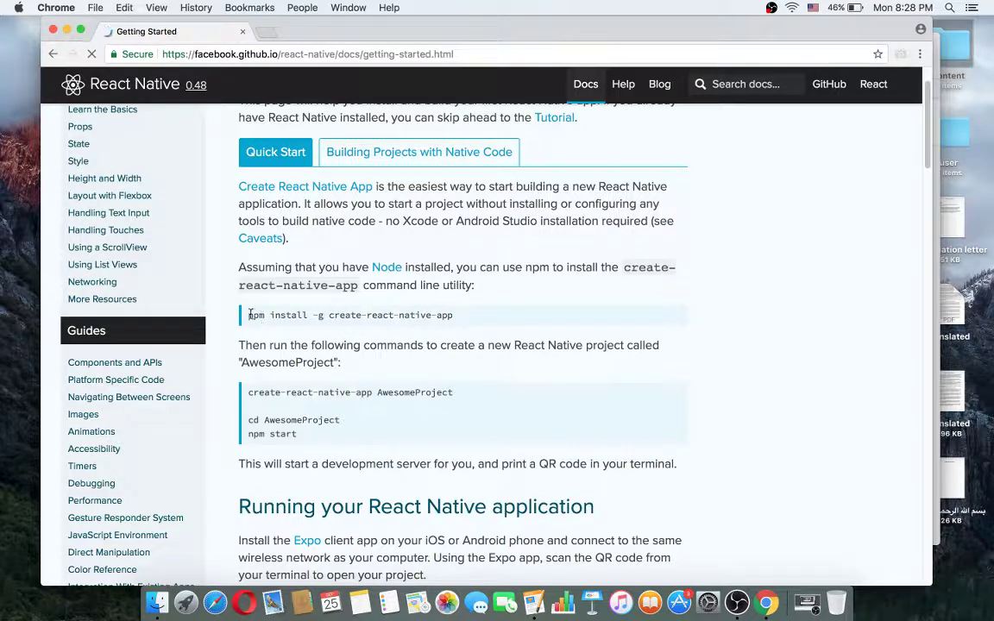
{"action": "mouse_move", "coordinate": [249, 315]}
{"action": "left_mouse_down"}
{"action": "mouse_move", "coordinate": [274, 315]}
{"action": "mouse_move", "coordinate": [261, 310]}
{"action": "left_mouse_up"}
Open nodejs.org in a new tab and look at the Node.js download options for macOS.
{"action": "left_click", "coordinate": [269, 32]}
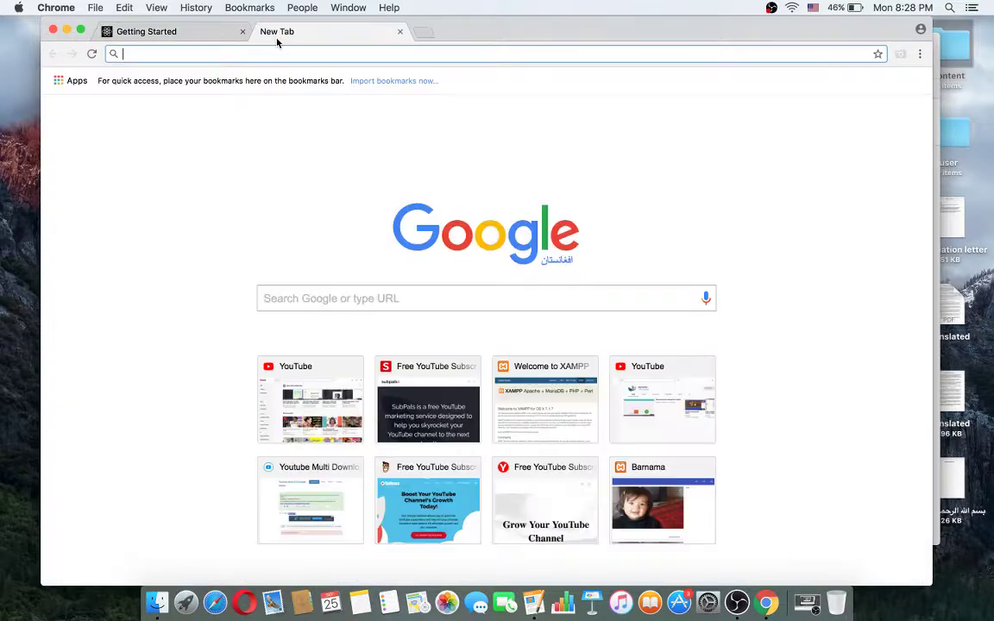
{"action": "type", "text": "nodejs.org"}
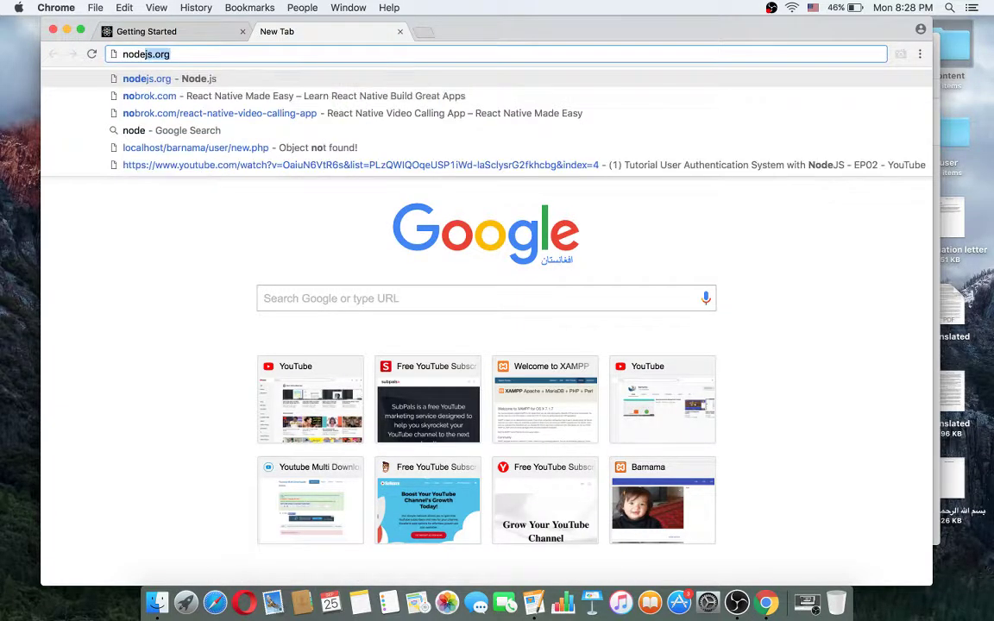
{"action": "key", "text": "Return"}
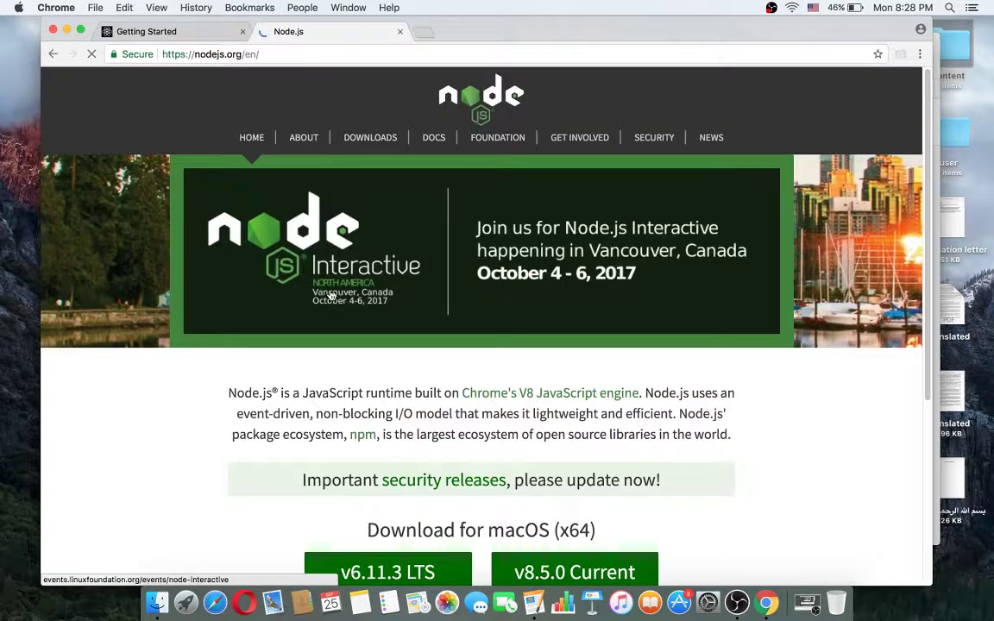
{"action": "scroll", "coordinate": [402, 308], "scroll_direction": "down", "scroll_amount": 2}
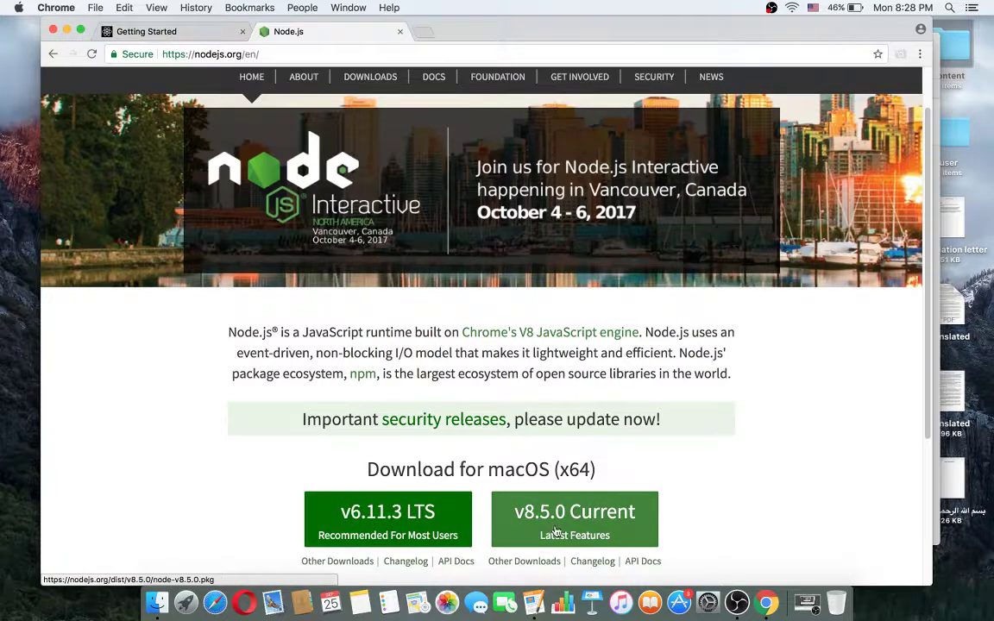
{"action": "scroll", "coordinate": [497, 477], "scroll_direction": "down", "scroll_amount": 1}
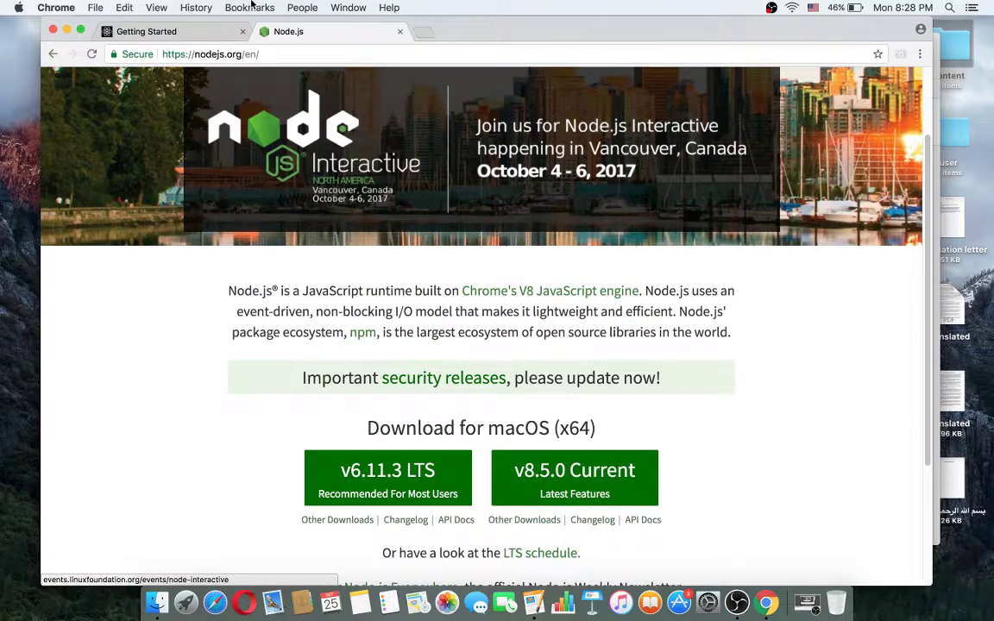
Return to the Getting Started page and show the Installing dependencies section of Building Projects with Native Code.
{"action": "left_click", "coordinate": [422, 32]}
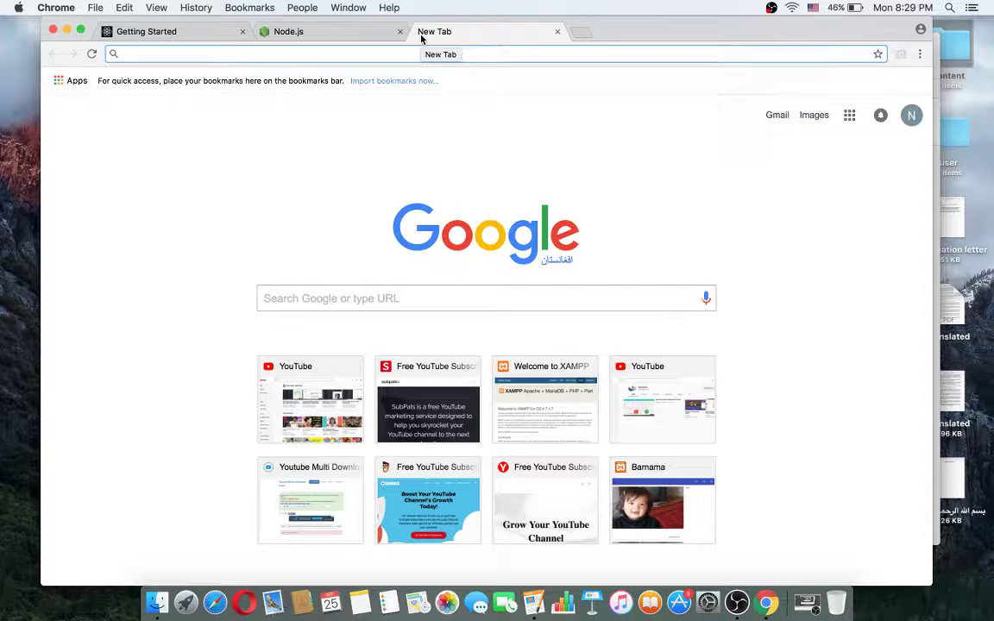
{"action": "left_click", "coordinate": [138, 33]}
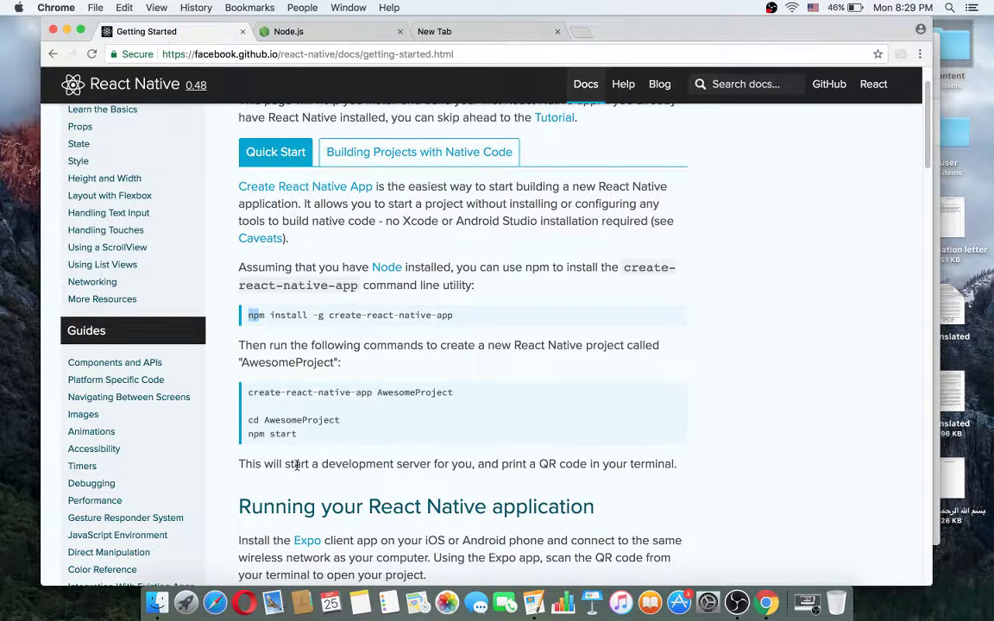
{"action": "left_click", "coordinate": [384, 149]}
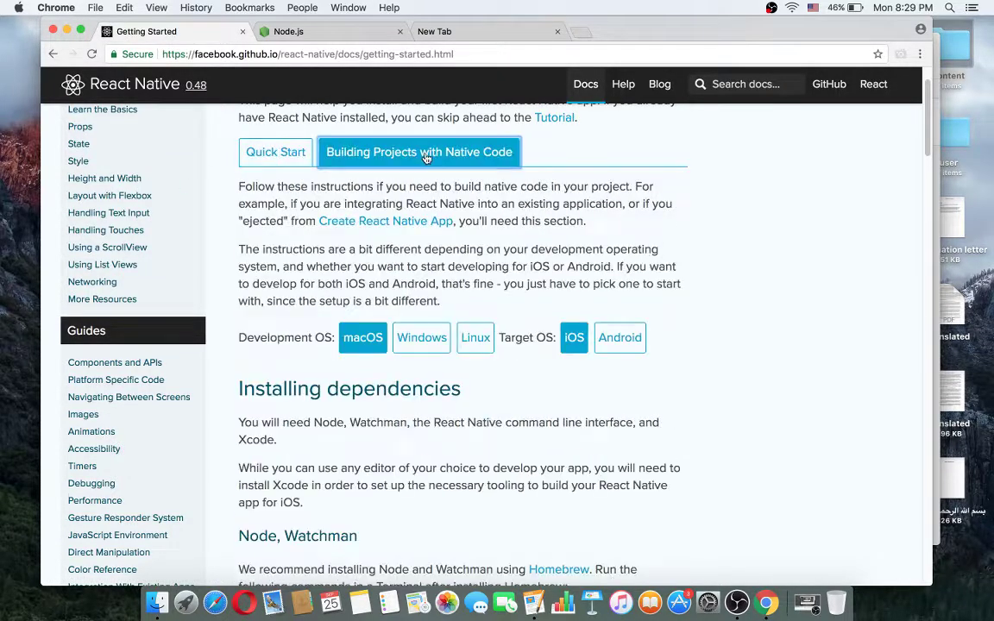
{"action": "scroll", "coordinate": [337, 449], "scroll_direction": "down", "scroll_amount": 2}
{"action": "scroll", "coordinate": [339, 456], "scroll_direction": "down", "scroll_amount": 3}
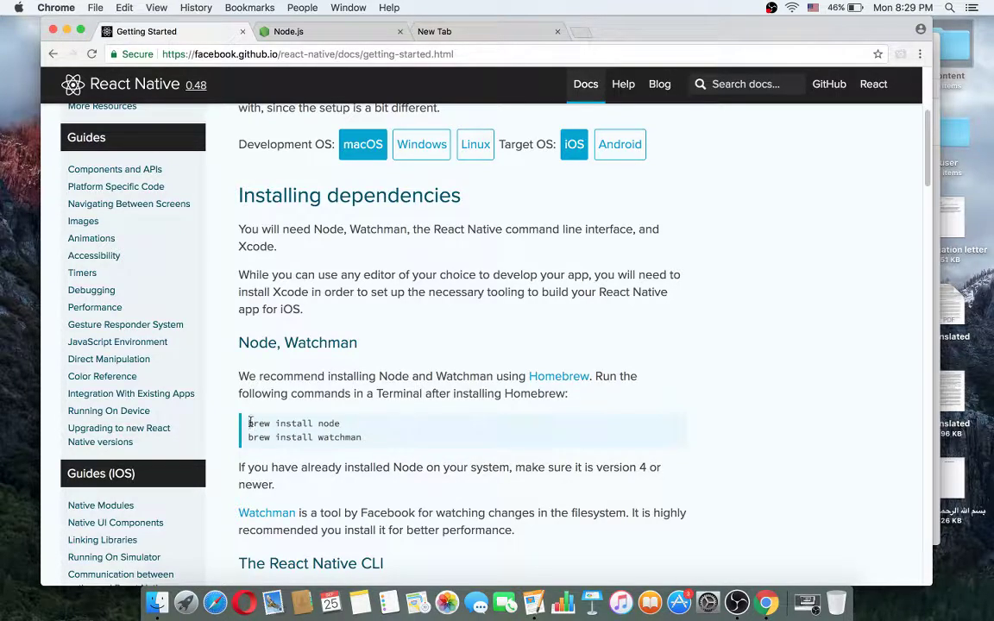
Open the Homebrew link in a separate tab and go to its Install Homebrew section.
{"action": "left_click", "coordinate": [563, 382], "text": "super"}
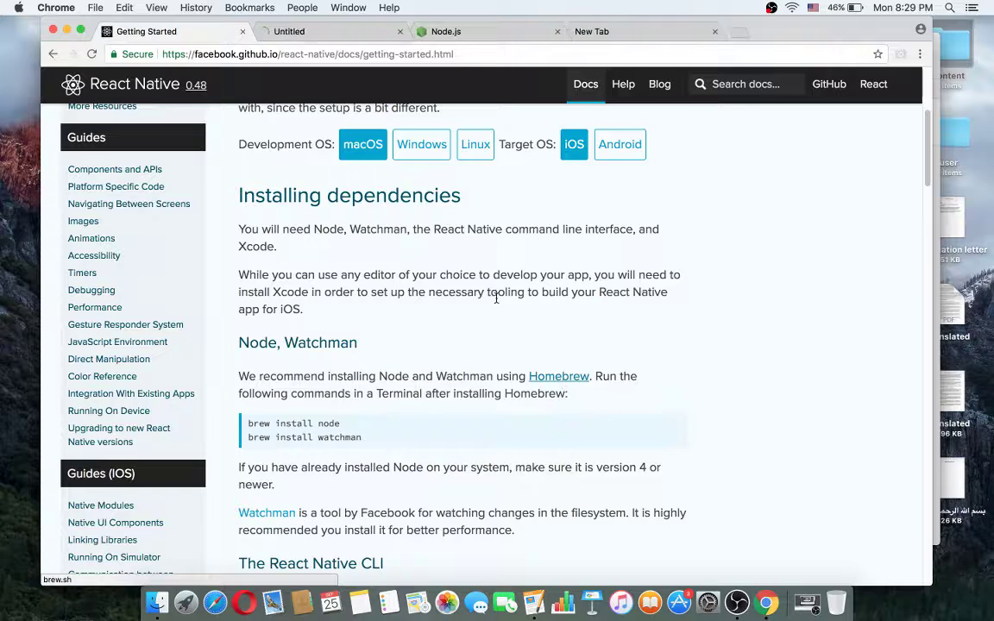
{"action": "left_click", "coordinate": [301, 32]}
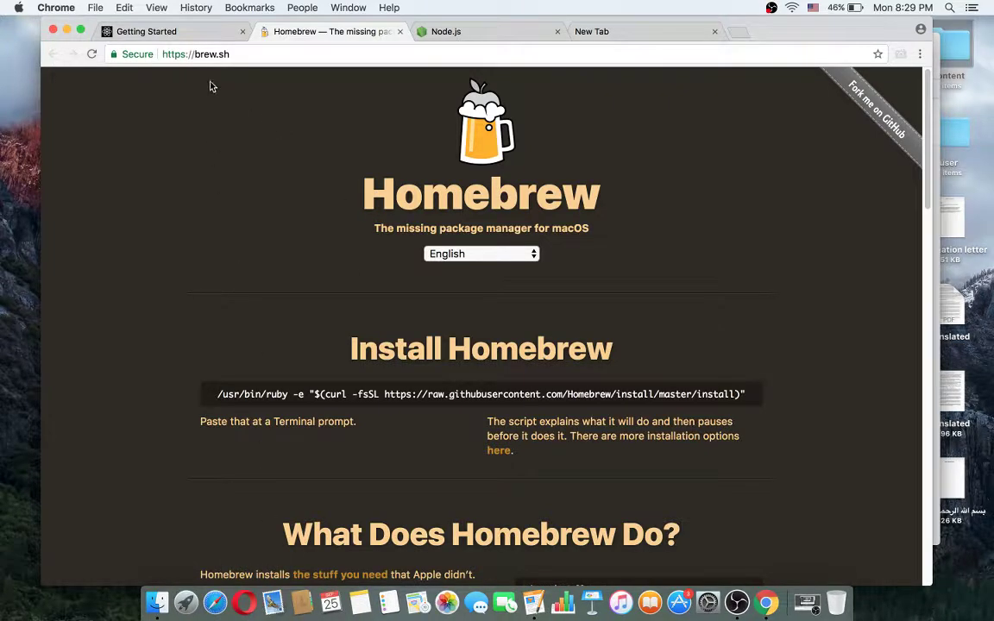
{"action": "left_click", "coordinate": [184, 36]}
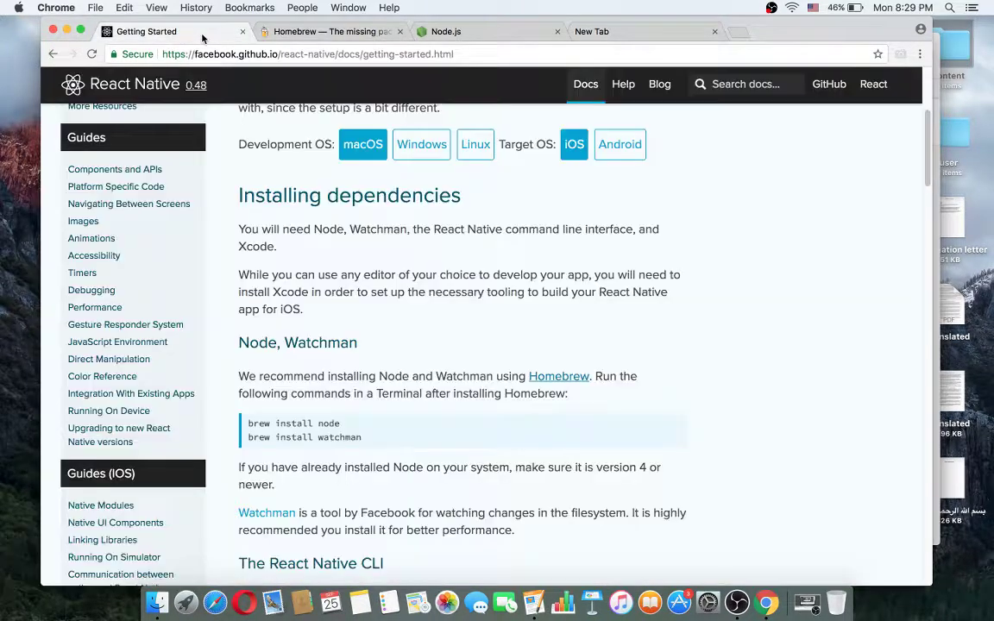
{"action": "left_click", "coordinate": [276, 31]}
{"action": "scroll", "coordinate": [440, 339], "scroll_direction": "down", "scroll_amount": 4}
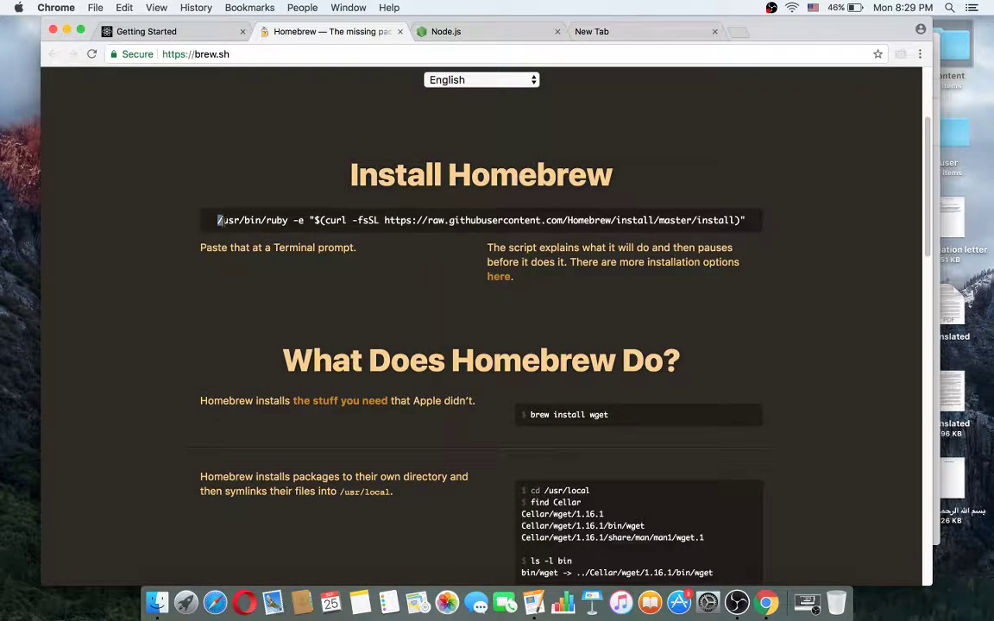
Highlight the full Homebrew install command and the brew.sh address, and close the Homebrew page.
{"action": "left_click_drag", "start_coordinate": [216, 220], "coordinate": [647, 233]}
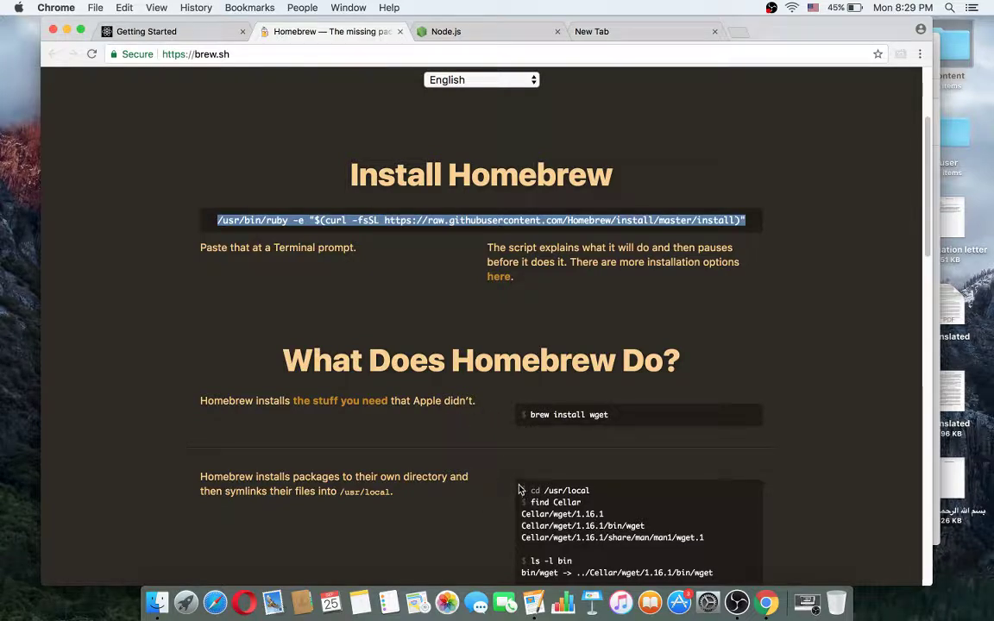
{"action": "left_click", "coordinate": [226, 217]}
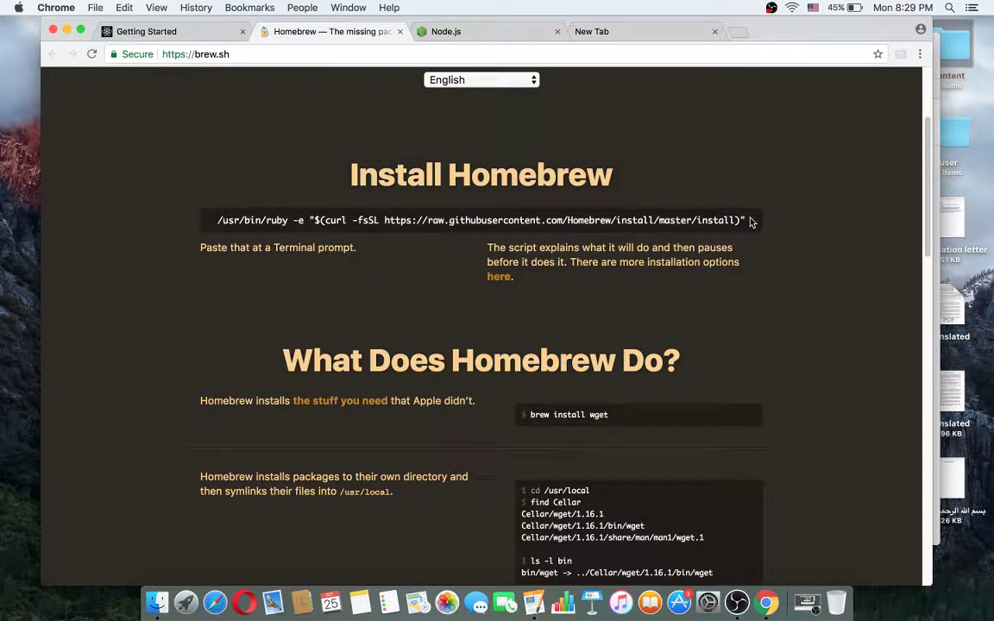
{"action": "triple_click", "coordinate": [204, 222]}
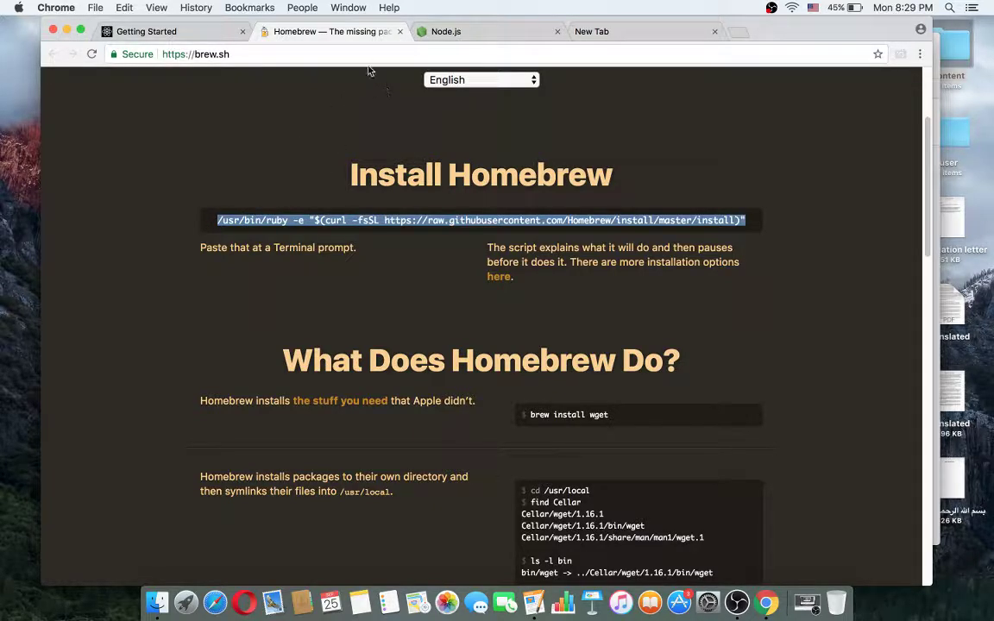
{"action": "left_click", "coordinate": [218, 53]}
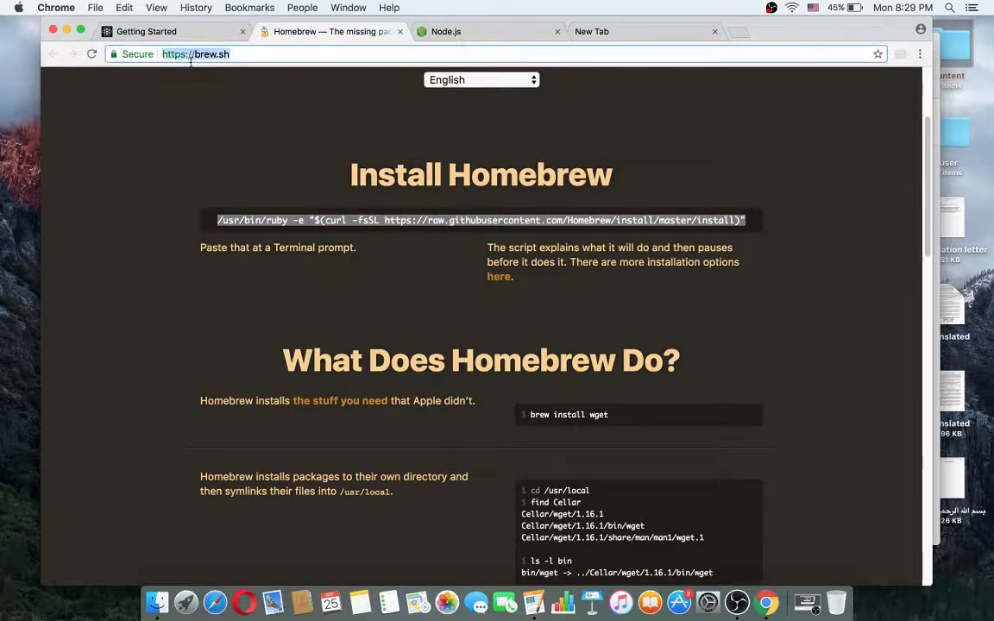
{"action": "left_click", "coordinate": [399, 32]}
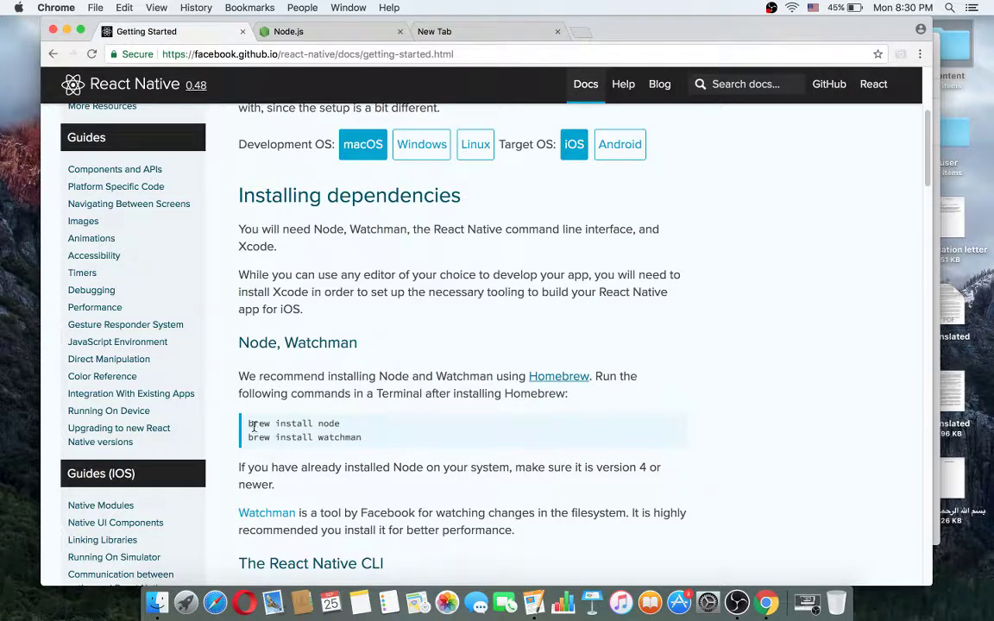
Highlight the commands "brew install node" and "brew install watchman" one after the other in the Node, Watchman section.
{"action": "left_click_drag", "start_coordinate": [250, 424], "coordinate": [346, 428]}
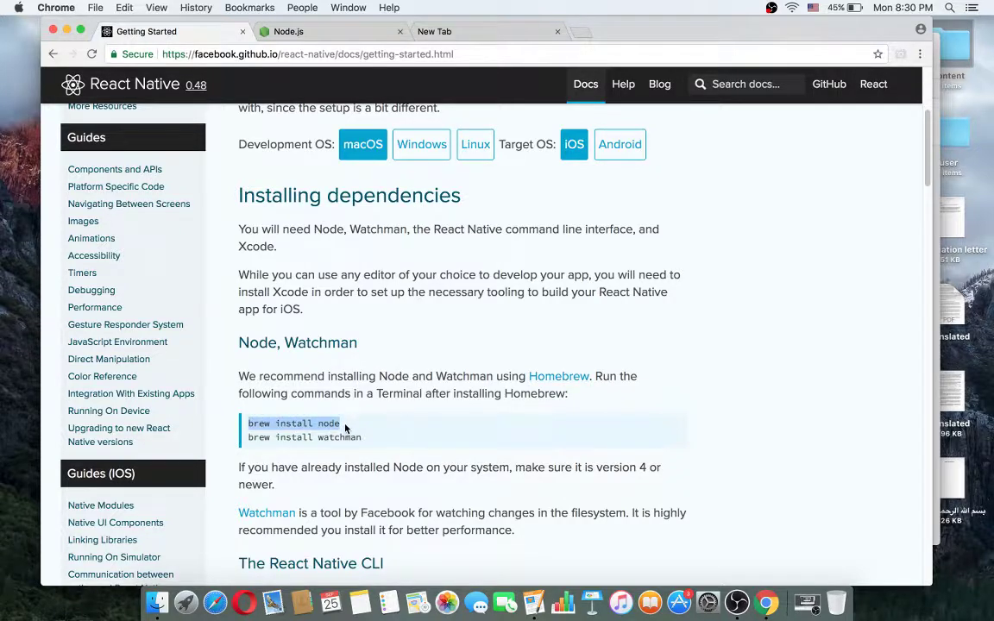
{"action": "left_click", "coordinate": [250, 438]}
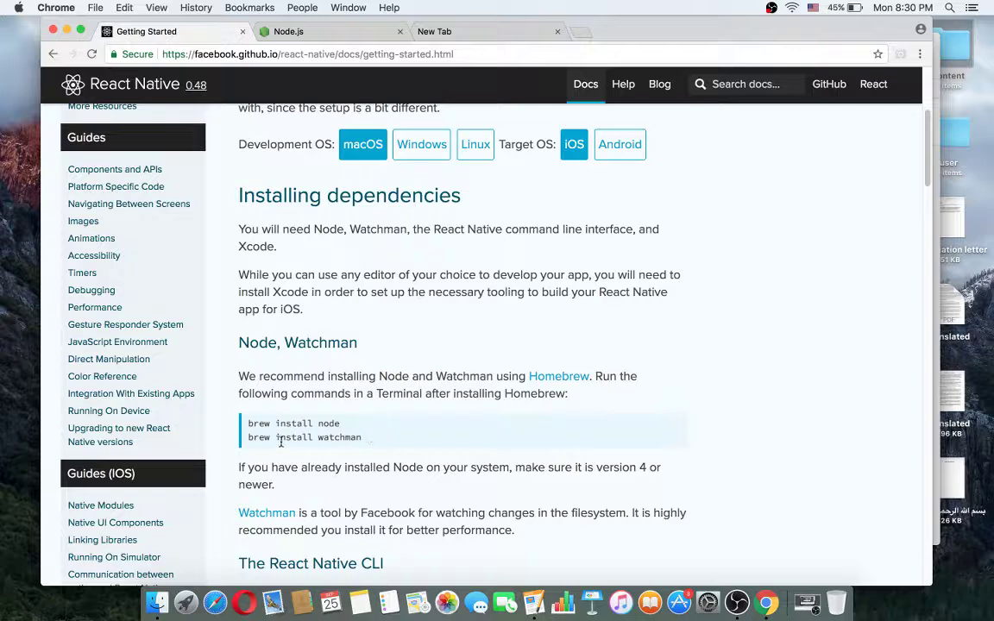
{"action": "left_click_drag", "start_coordinate": [250, 438], "coordinate": [362, 438]}
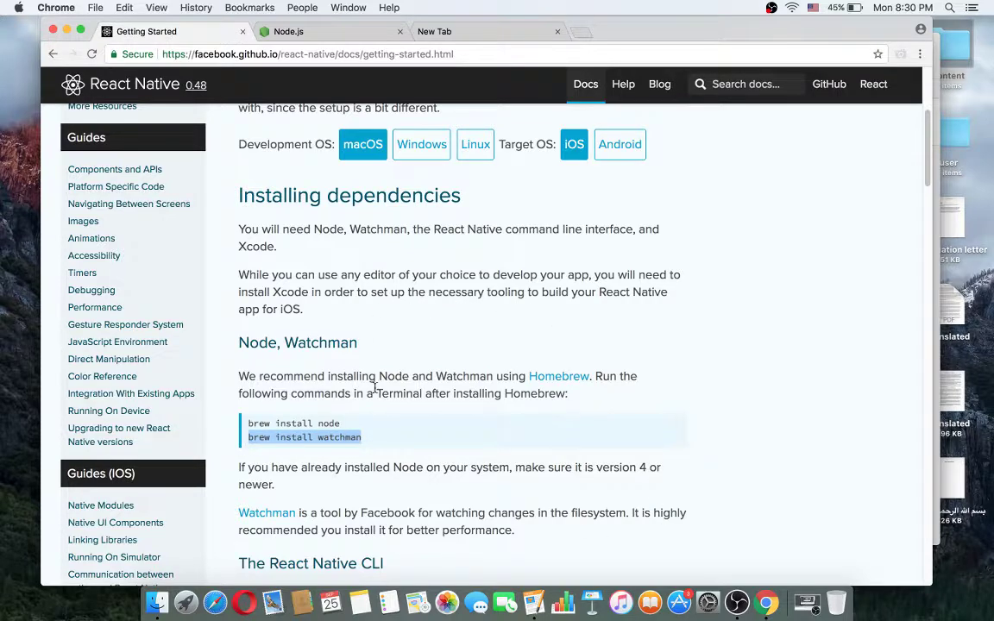
Highlight the command "npm install -g react-native-cli" in The React Native CLI section and clear the selection.
{"action": "scroll", "coordinate": [374, 388], "scroll_direction": "down", "scroll_amount": 5}
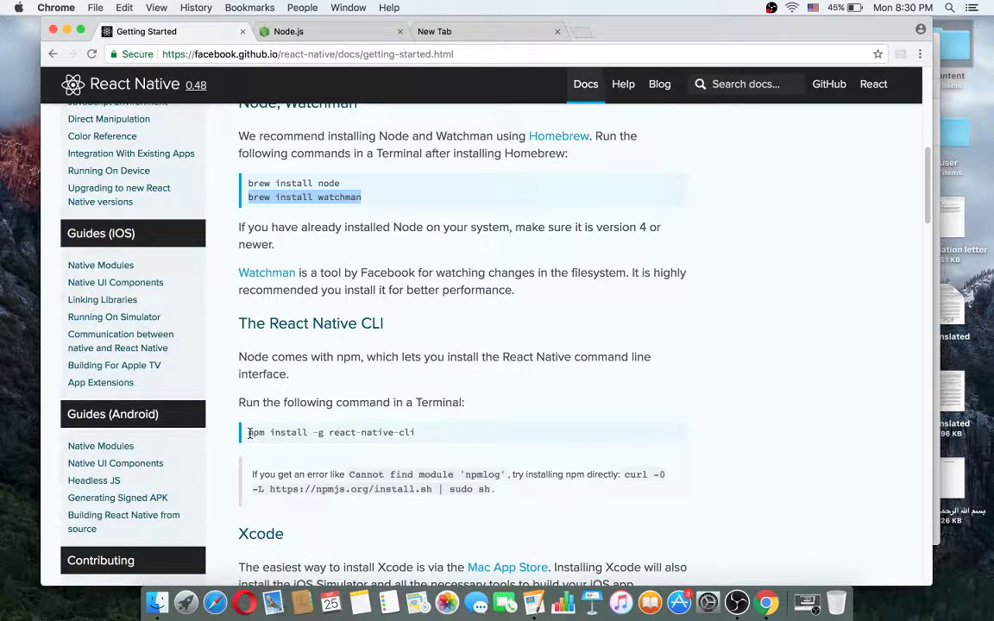
{"action": "left_click_drag", "start_coordinate": [249, 434], "coordinate": [431, 431]}
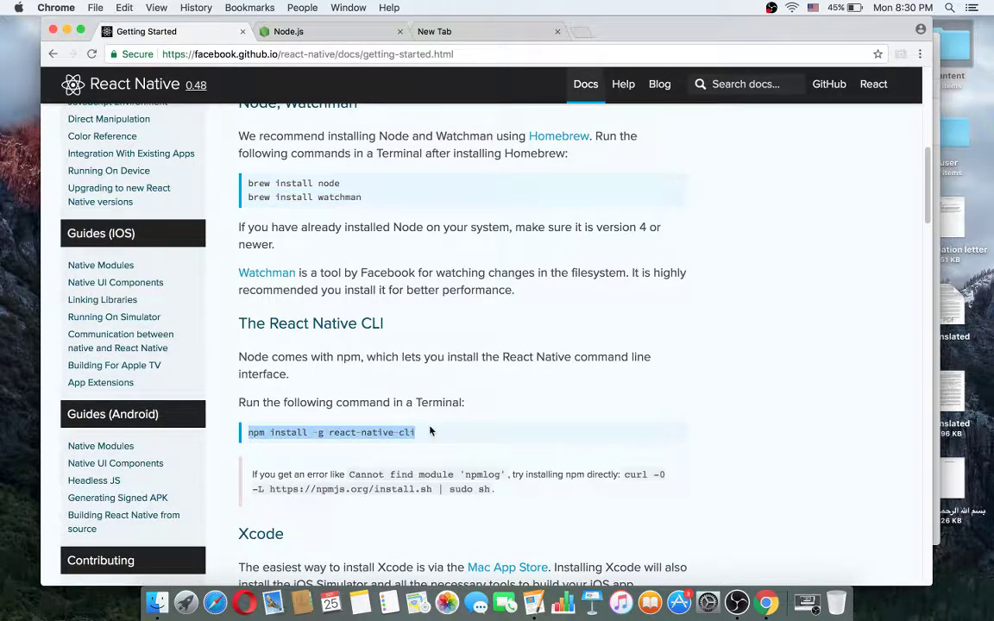
{"action": "left_click", "coordinate": [264, 451]}
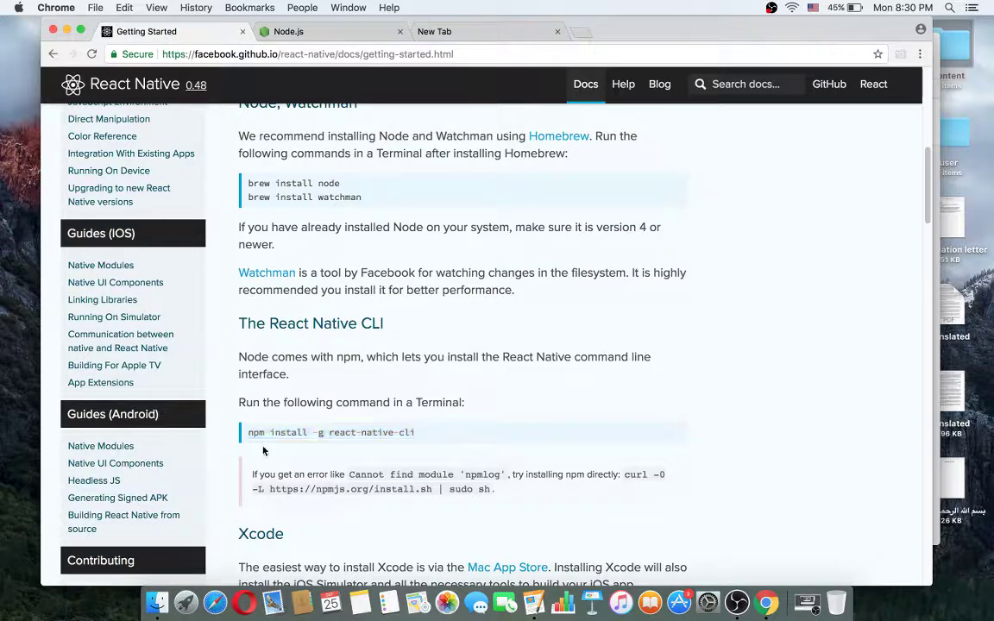
Highlight "node" in the brew command, then "npm", "react-native-cli" and the "-g" flag in the React Native CLI install command.
{"action": "double_click", "coordinate": [318, 183]}
{"action": "double_click", "coordinate": [256, 433]}
{"action": "left_click_drag", "start_coordinate": [319, 184], "coordinate": [342, 185]}
{"action": "double_click", "coordinate": [250, 433]}
{"action": "left_click_drag", "start_coordinate": [328, 432], "coordinate": [423, 434]}
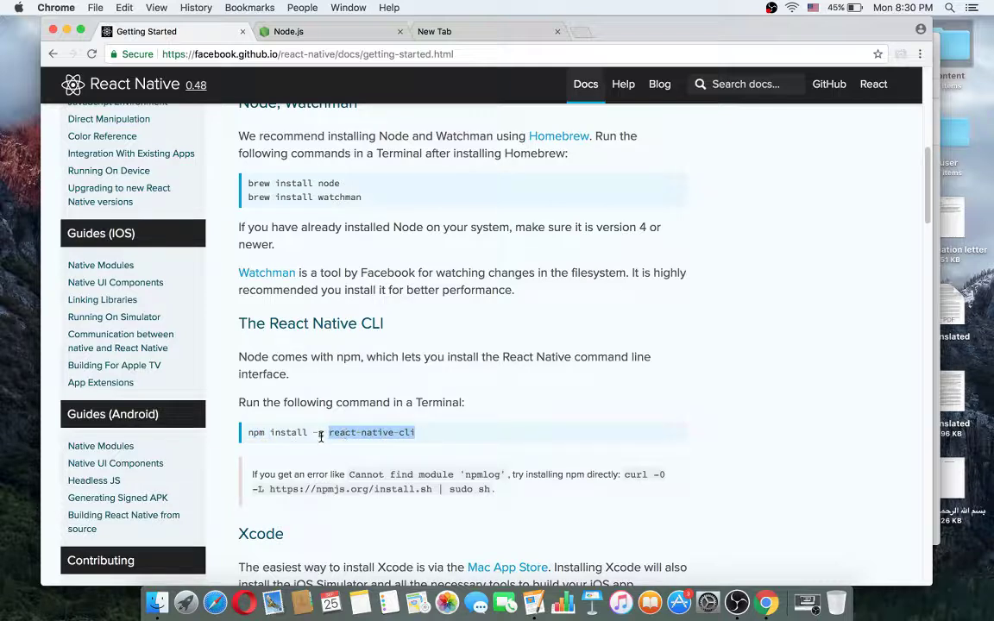
{"action": "left_click_drag", "start_coordinate": [320, 437], "coordinate": [317, 434]}
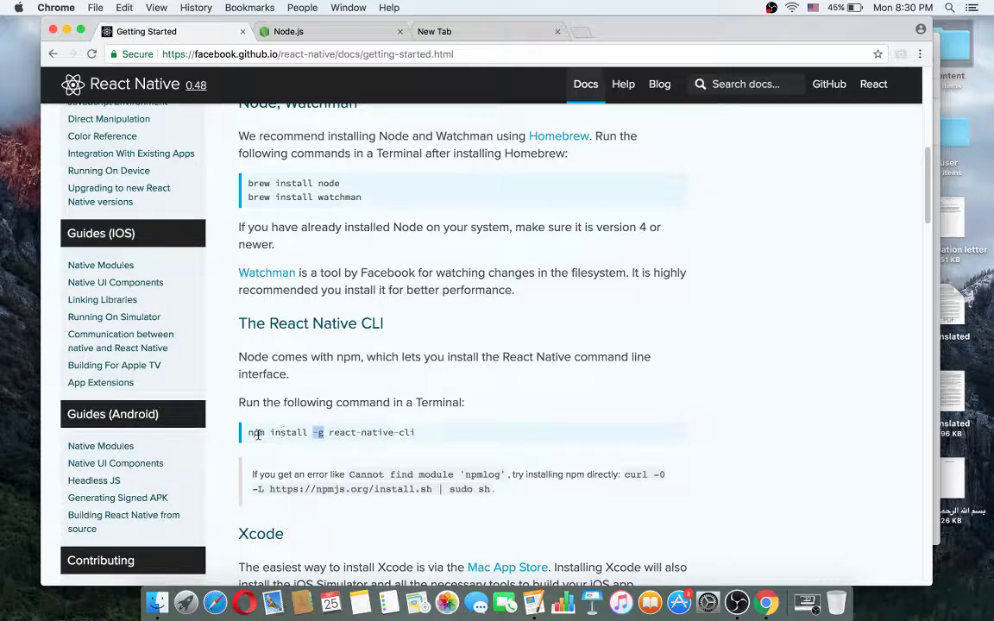
{"action": "double_click", "coordinate": [262, 433]}
Highlight "react-native" and the project name "AwesomeProject" in the init command of the Creating a new application section.
{"action": "scroll", "coordinate": [293, 445], "scroll_direction": "down", "scroll_amount": 6}
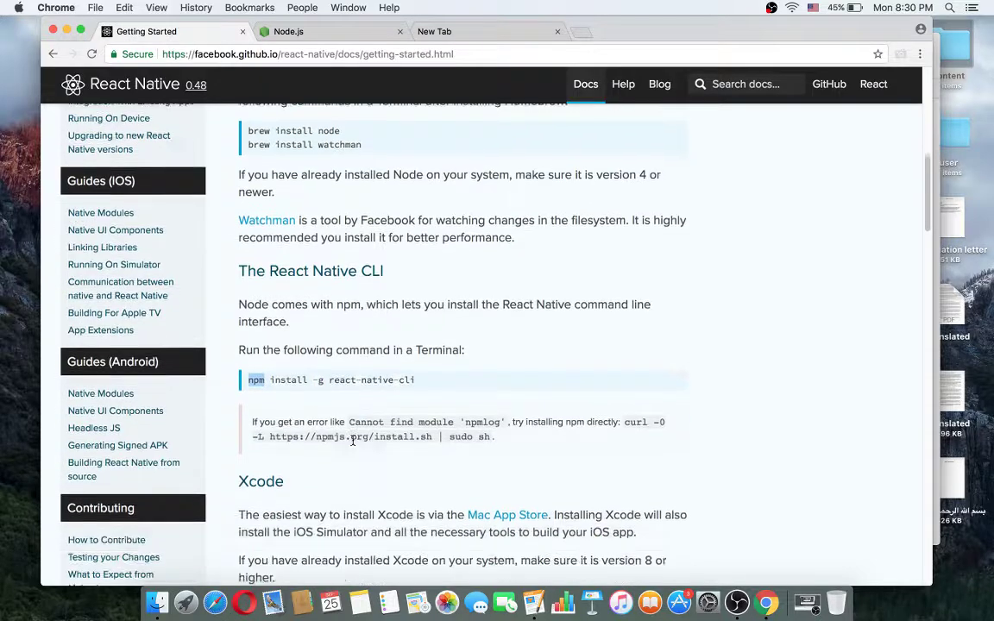
{"action": "scroll", "coordinate": [319, 354], "scroll_direction": "down", "scroll_amount": 3}
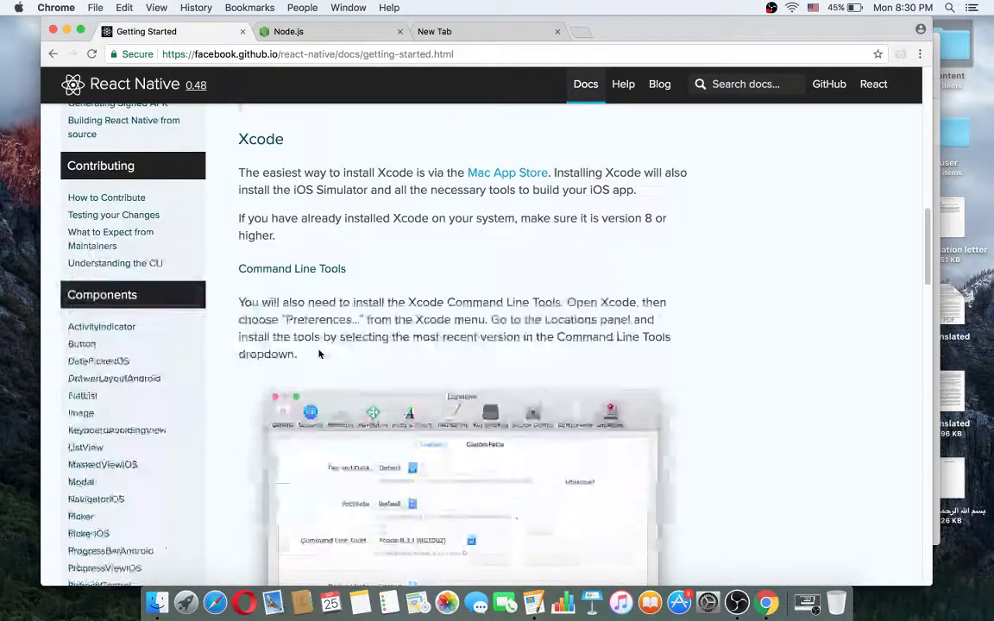
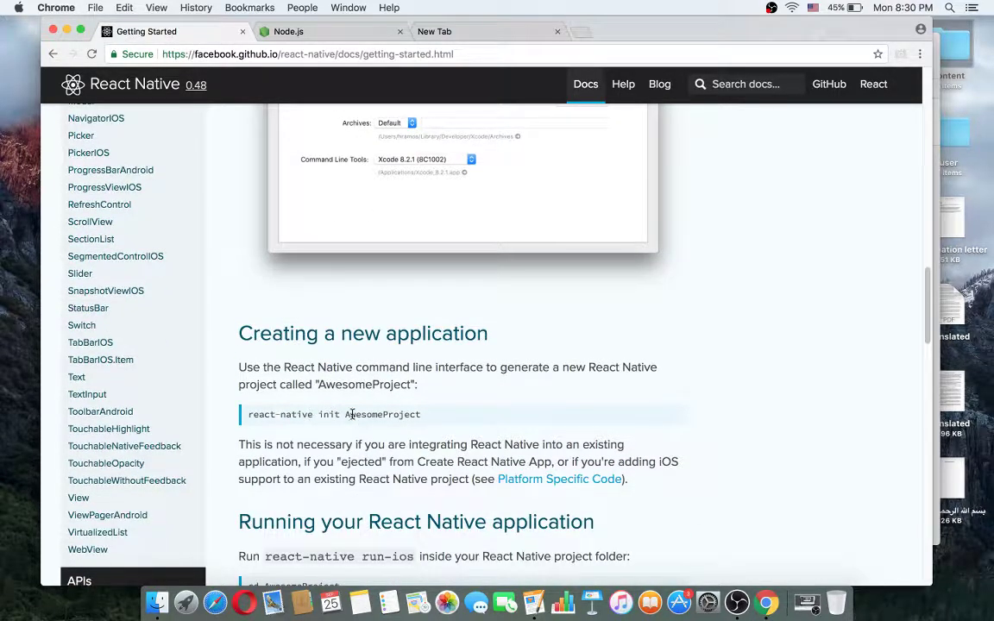
{"action": "left_click_drag", "start_coordinate": [313, 415], "coordinate": [248, 414]}
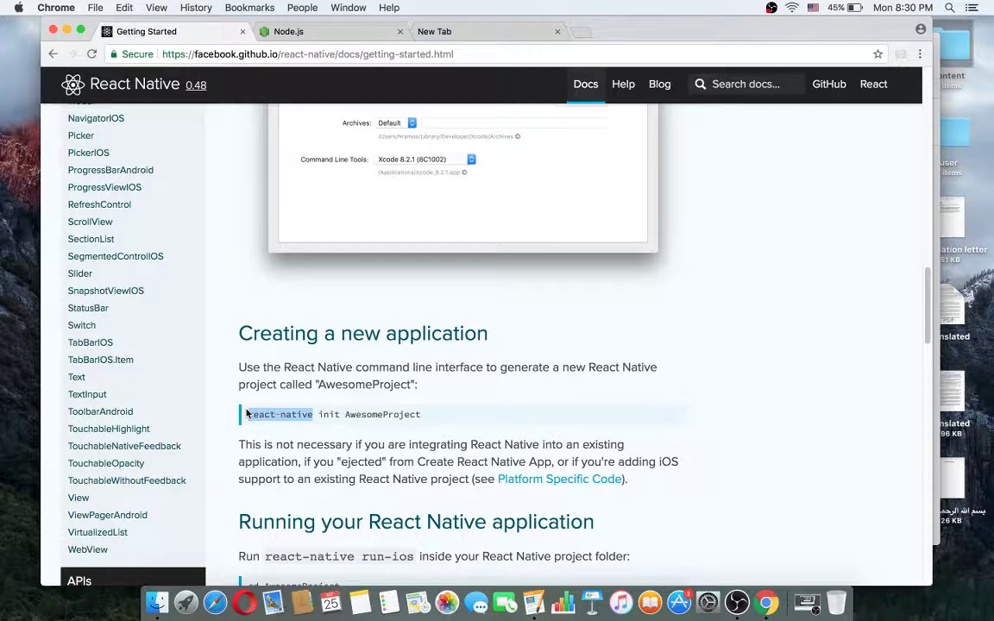
{"action": "left_click_drag", "start_coordinate": [344, 415], "coordinate": [426, 417]}
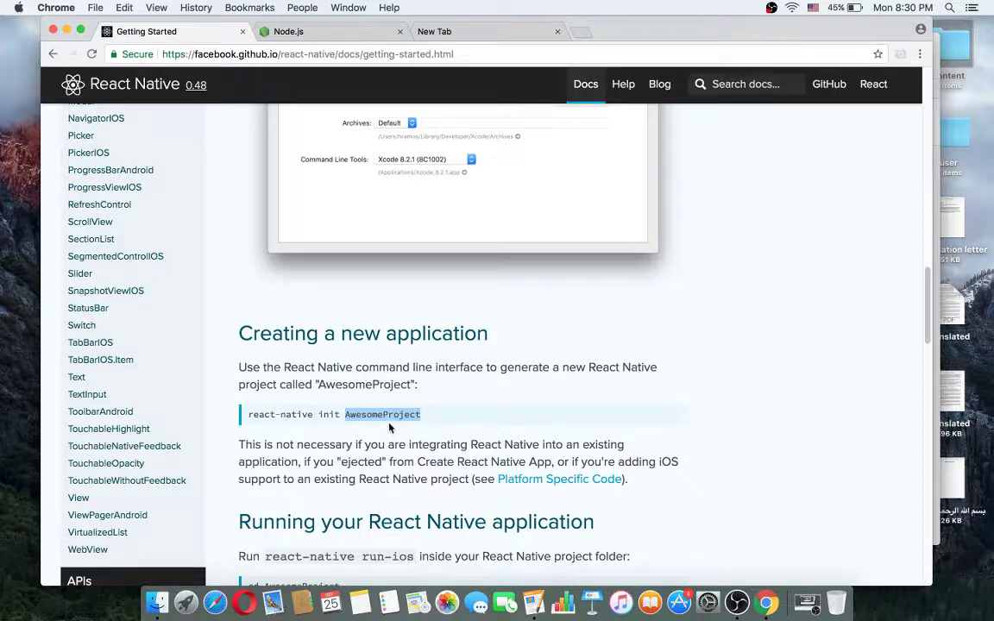
Highlight "cd AwesomeProject" and parts of "react-native run-ios" in the Running your React Native application section.
{"action": "scroll", "coordinate": [388, 422], "scroll_direction": "down", "scroll_amount": 3}
{"action": "scroll", "coordinate": [324, 337], "scroll_direction": "down", "scroll_amount": 2}
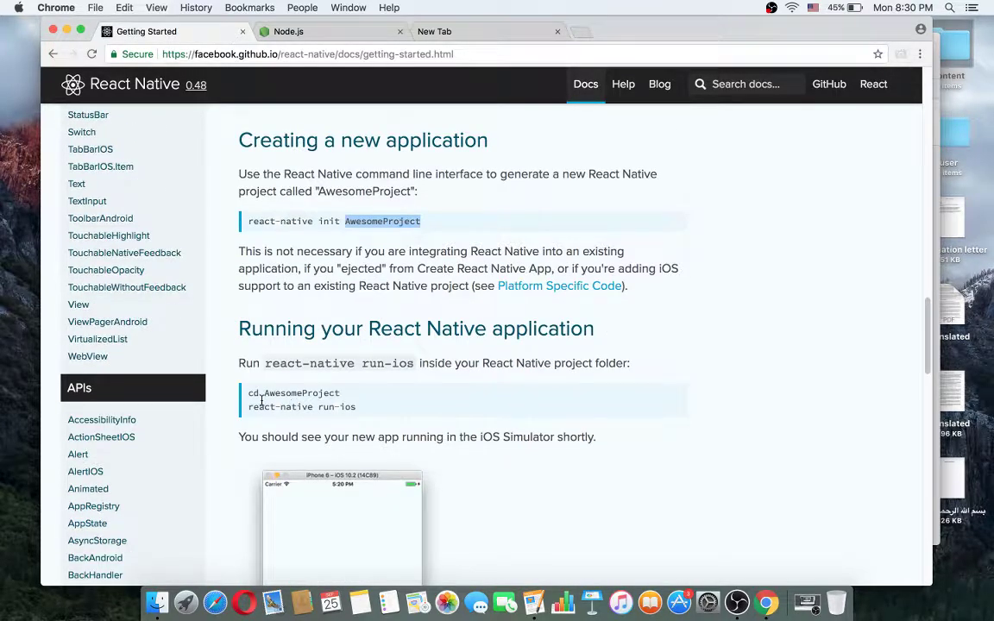
{"action": "left_click_drag", "start_coordinate": [248, 394], "coordinate": [344, 394]}
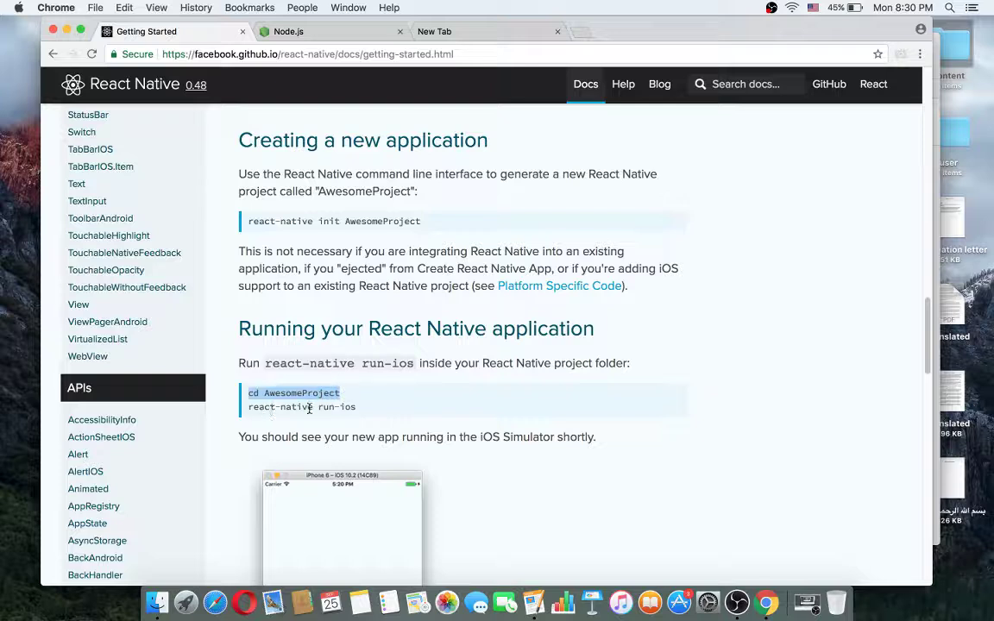
{"action": "left_click_drag", "start_coordinate": [313, 406], "coordinate": [263, 406]}
{"action": "left_click_drag", "start_coordinate": [341, 406], "coordinate": [355, 406]}
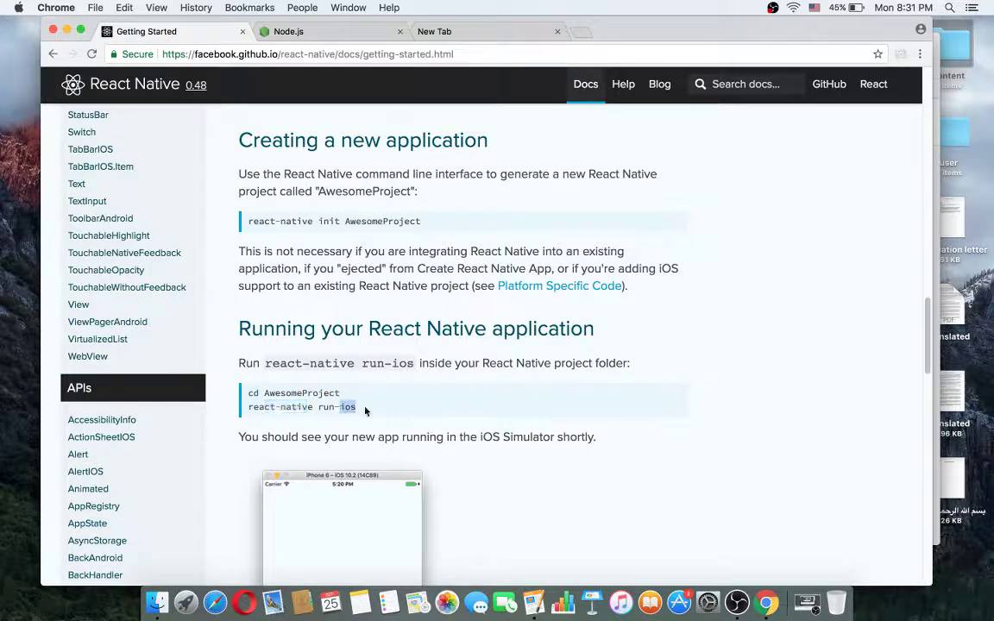
Look through the remaining sections down to Modifying your app and That's it!, and return to the Xcode section.
{"action": "scroll", "coordinate": [383, 423], "scroll_direction": "down", "scroll_amount": 10}
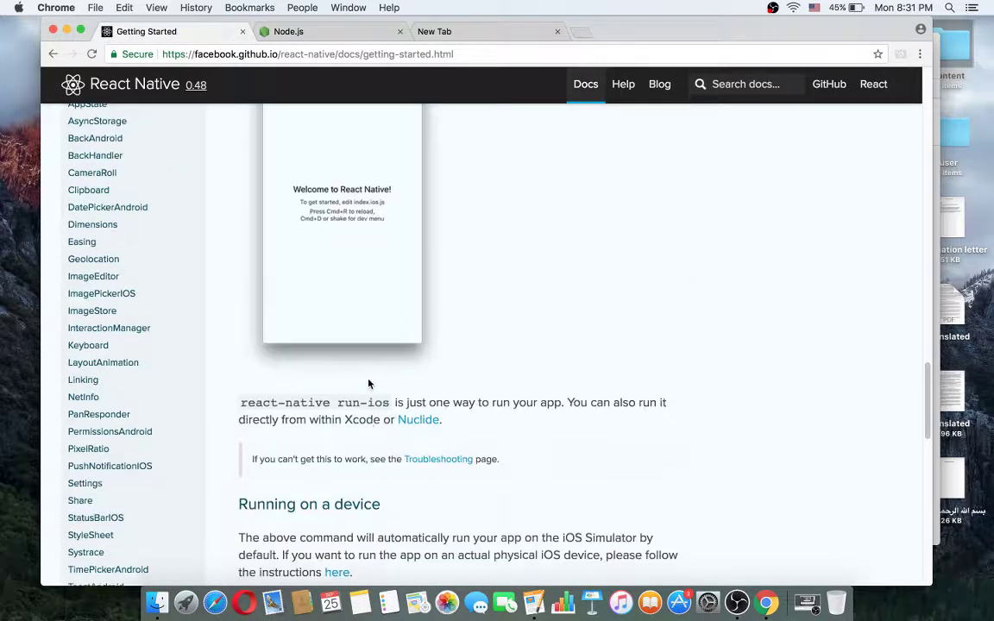
{"action": "scroll", "coordinate": [339, 399], "scroll_direction": "down", "scroll_amount": 5}
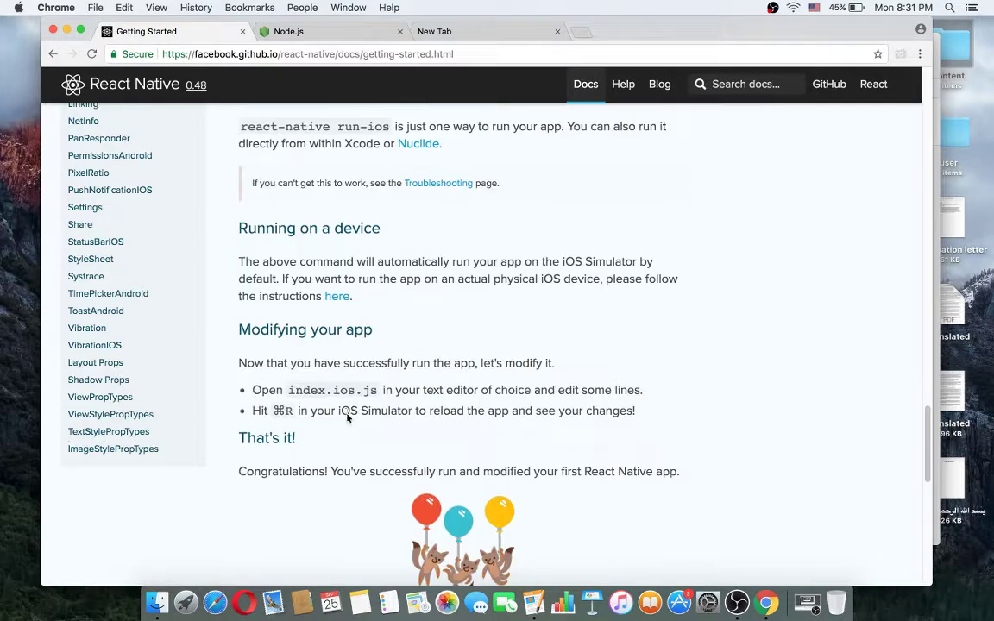
{"action": "scroll", "coordinate": [341, 405], "scroll_direction": "up", "scroll_amount": 5}
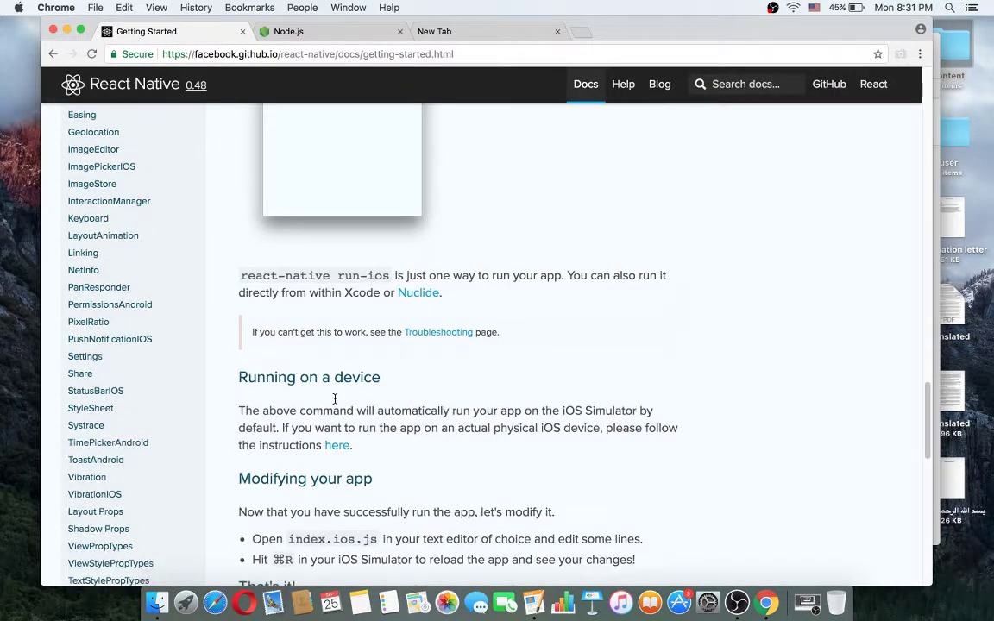
{"action": "scroll", "coordinate": [335, 399], "scroll_direction": "up", "scroll_amount": 3}
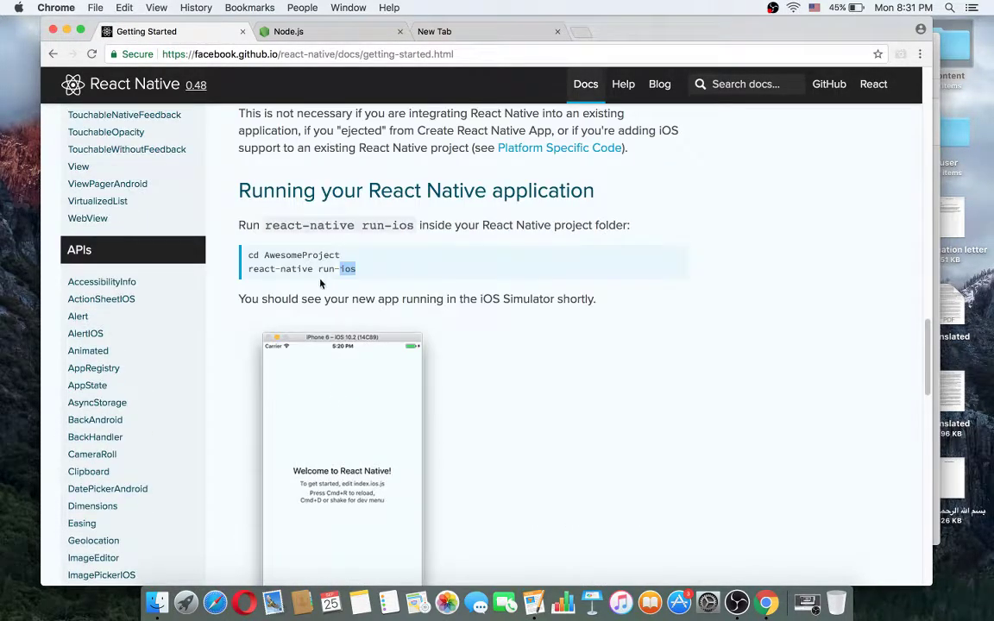
{"action": "scroll", "coordinate": [316, 249], "scroll_direction": "up", "scroll_amount": 10}
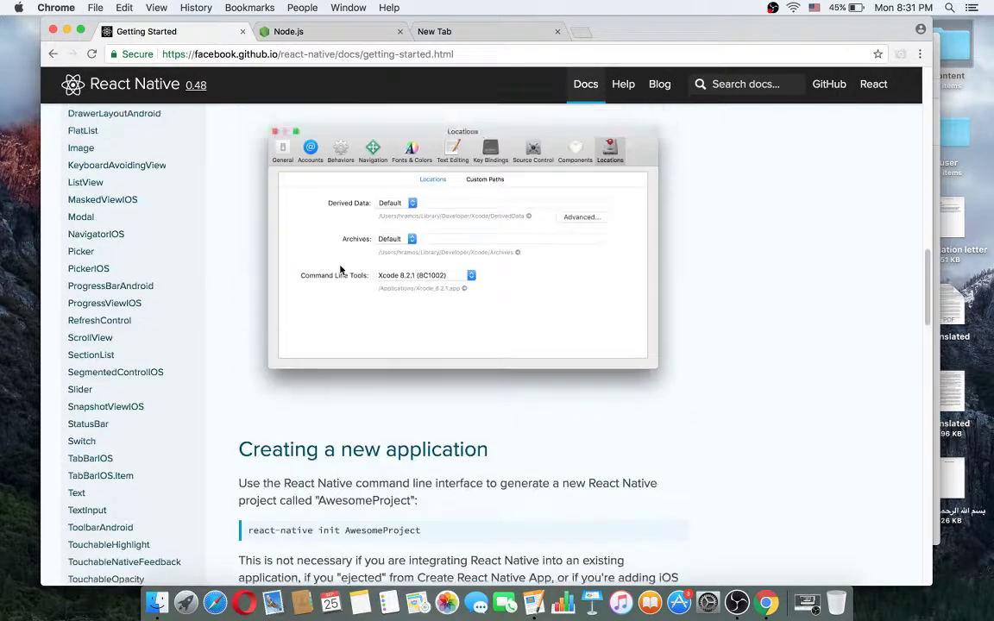
{"action": "scroll", "coordinate": [342, 271], "scroll_direction": "up", "scroll_amount": 2}
{"action": "scroll", "coordinate": [385, 282], "scroll_direction": "up", "scroll_amount": 4}
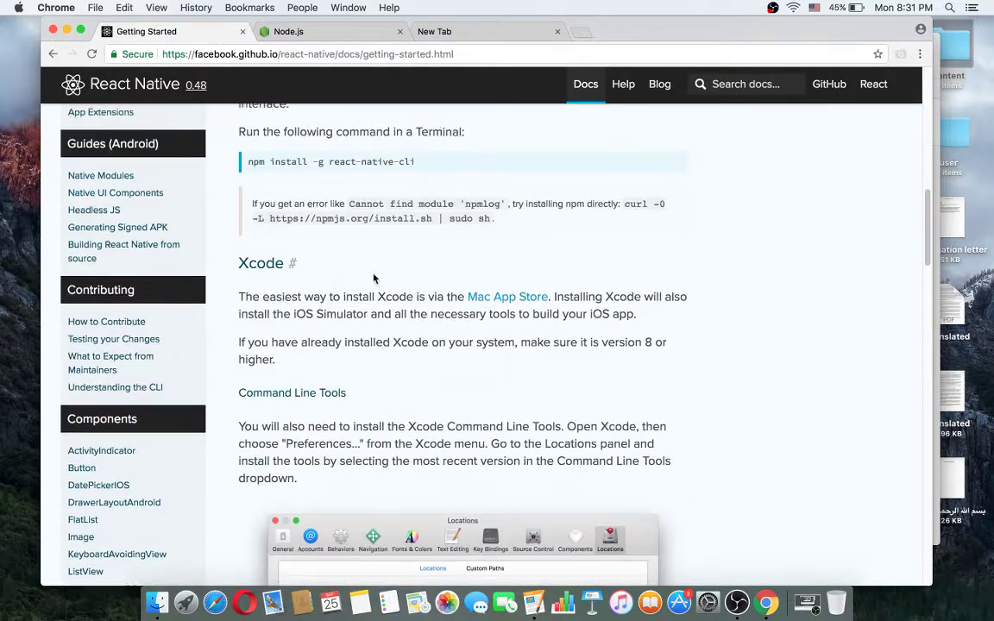
Look through the installed applications in Launchpad for Visual Studio Code and return to the Getting Started page in Chrome.
{"action": "left_click", "coordinate": [186, 603]}
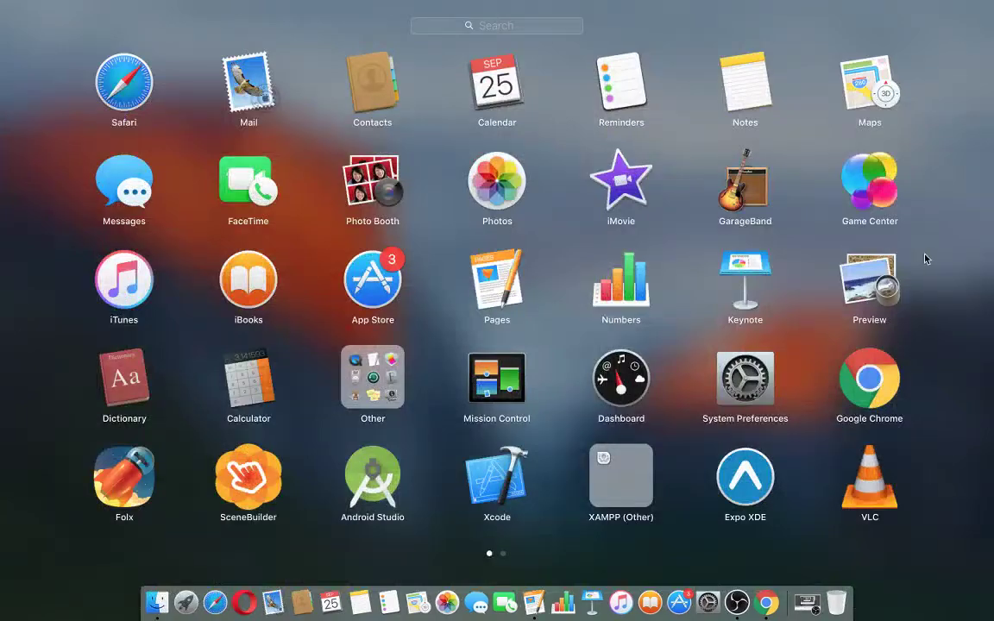
{"action": "scroll", "coordinate": [830, 229], "scroll_direction": "right", "scroll_amount": 5}
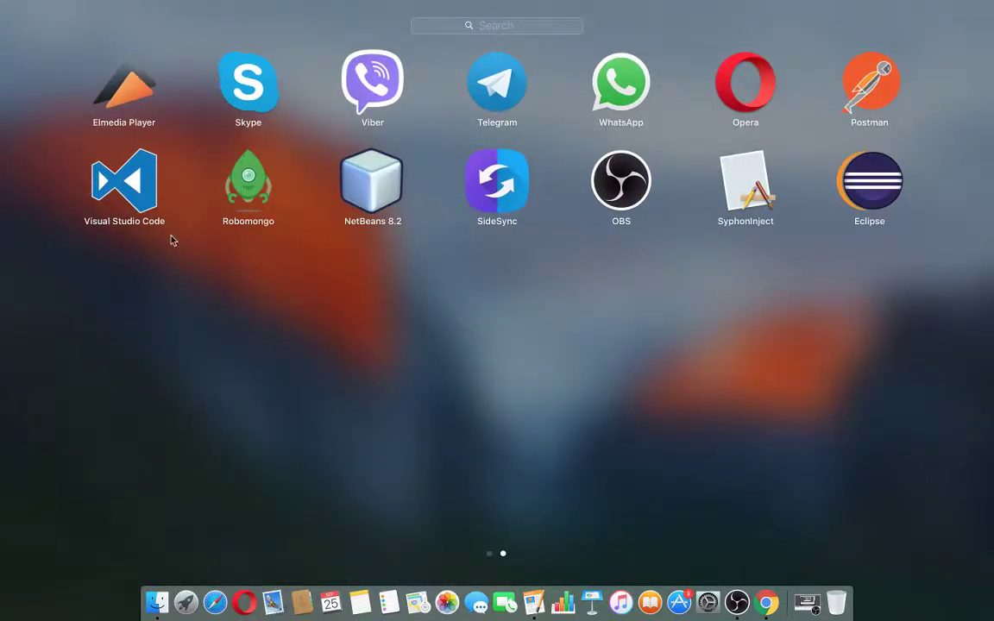
{"action": "left_click", "coordinate": [766, 597]}
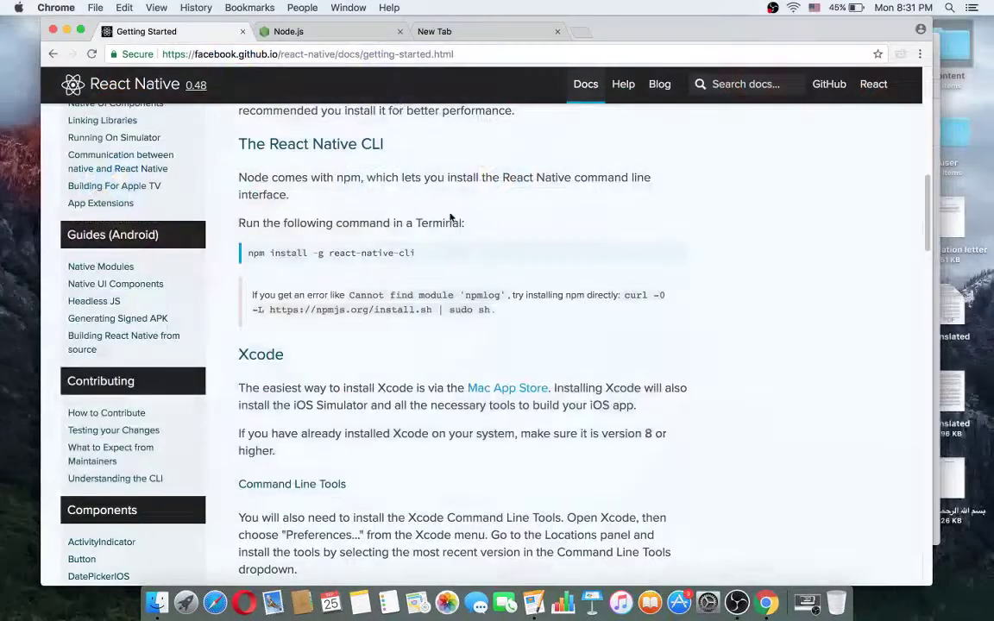
Search the web for "visual studio code" in a new tab and open the official code.visualstudio.com site.
{"action": "left_click", "coordinate": [581, 33]}
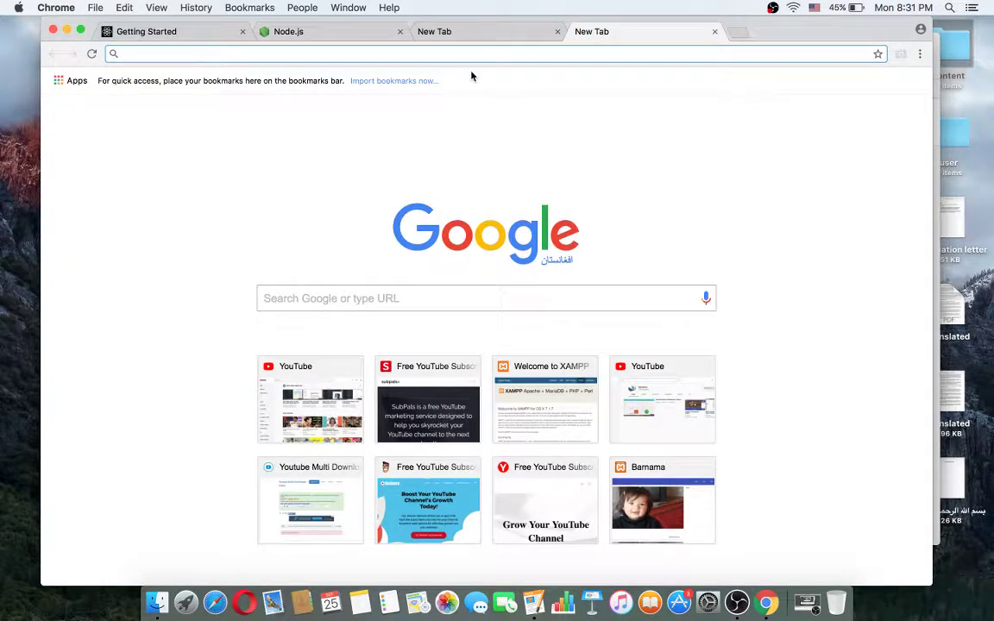
{"action": "type", "text": "vi"}
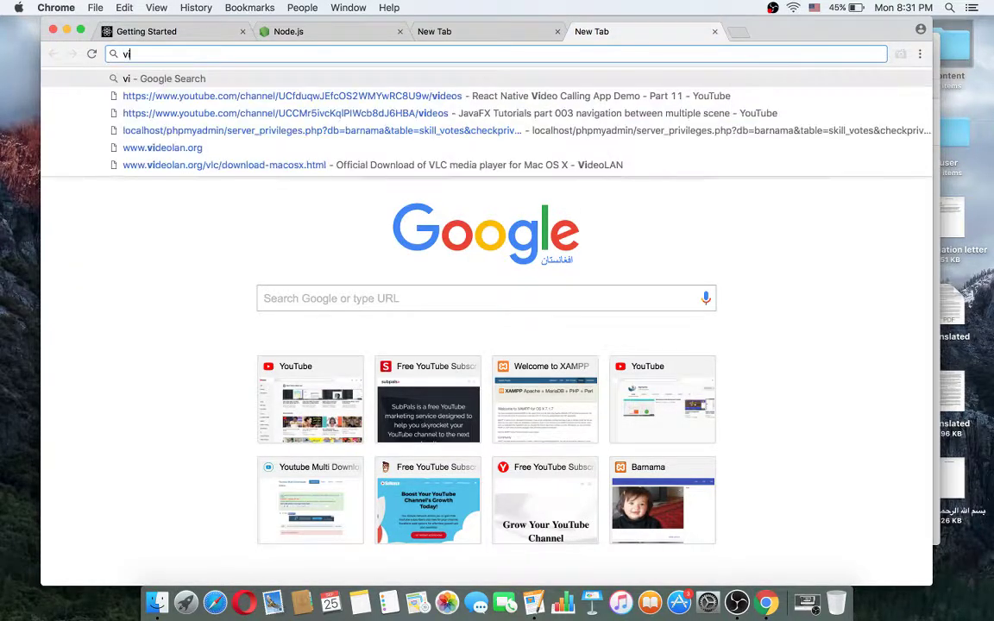
{"action": "type", "text": "sual stu"}
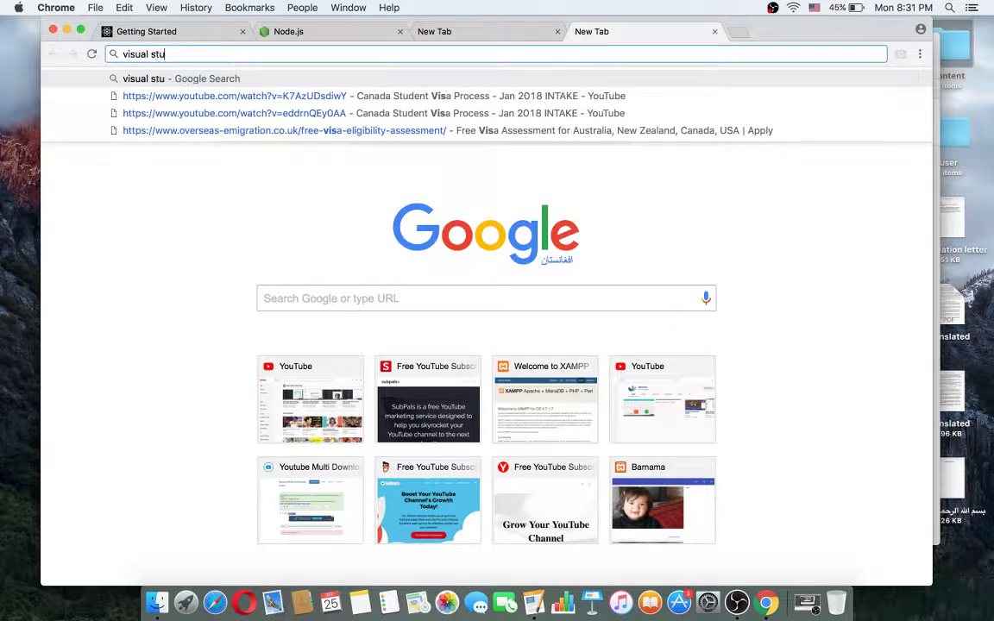
{"action": "type", "text": "dio code"}
{"action": "key", "text": "Return"}
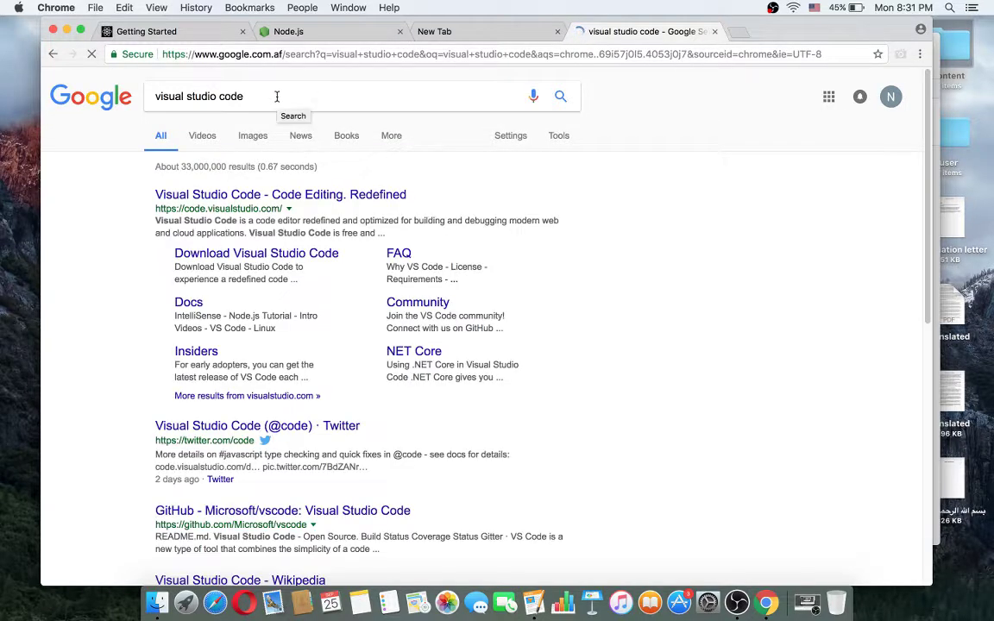
{"action": "left_click", "coordinate": [269, 203]}
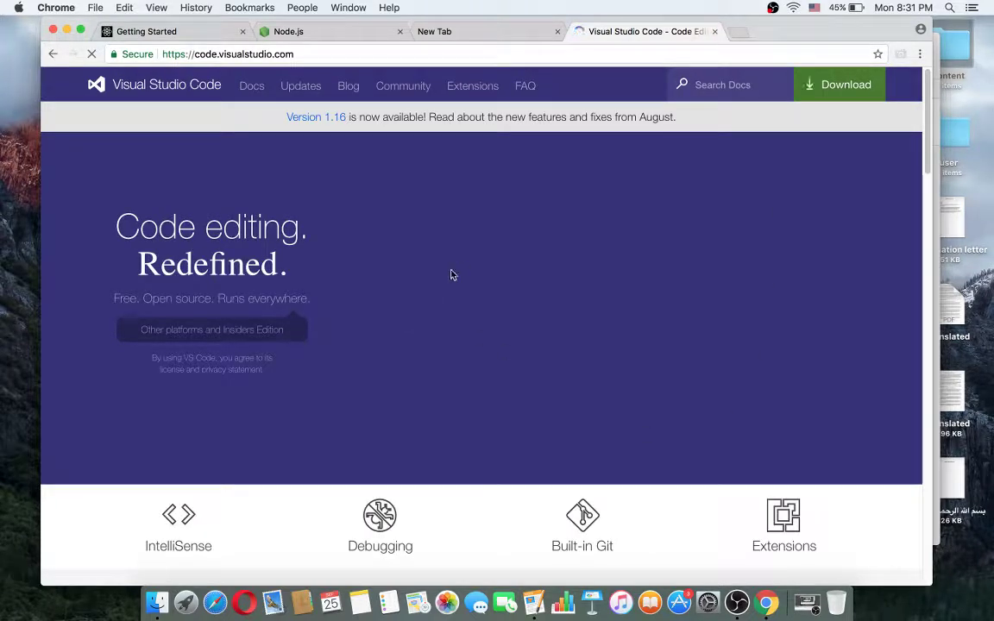
Look over the Visual Studio Code home page with its Download for Mac option and close the page.
{"action": "scroll", "coordinate": [300, 302], "scroll_direction": "down", "scroll_amount": 5}
{"action": "scroll", "coordinate": [307, 299], "scroll_direction": "up", "scroll_amount": 5}
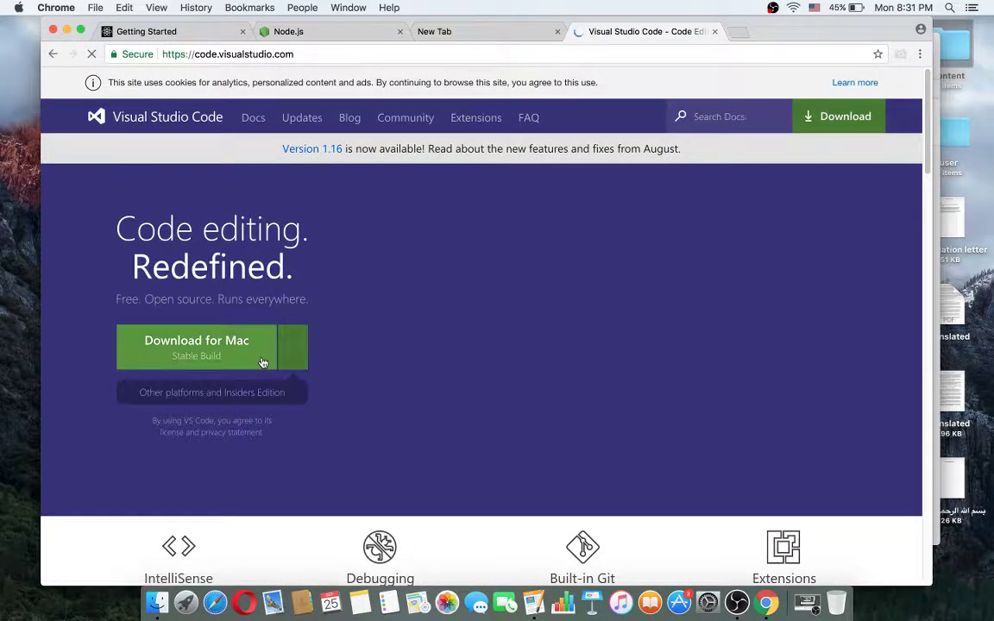
{"action": "left_click", "coordinate": [716, 32]}
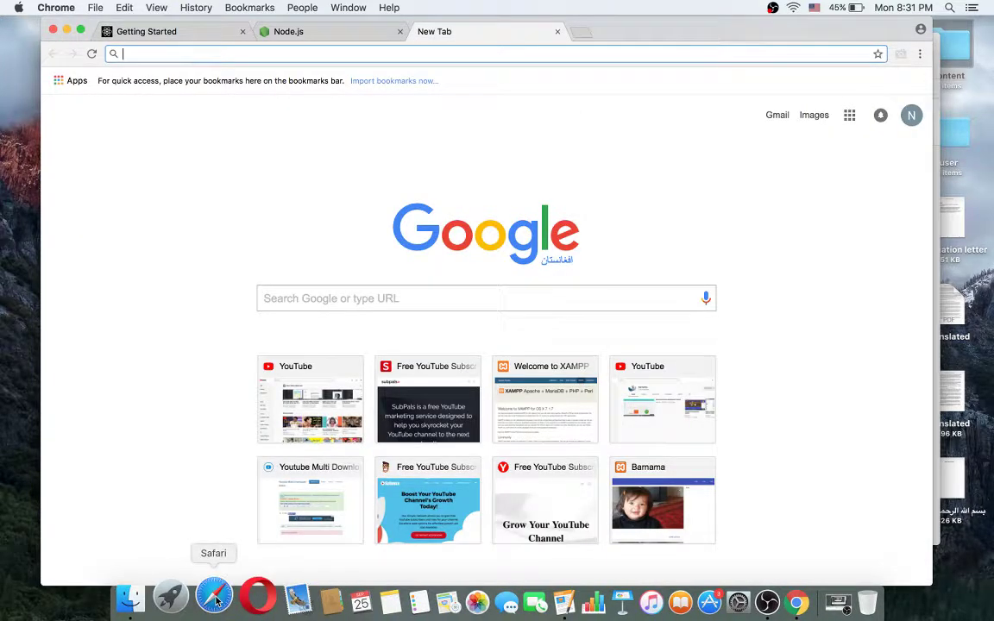
Launch Visual Studio Code from the installed applications.
{"action": "left_click", "coordinate": [176, 601]}
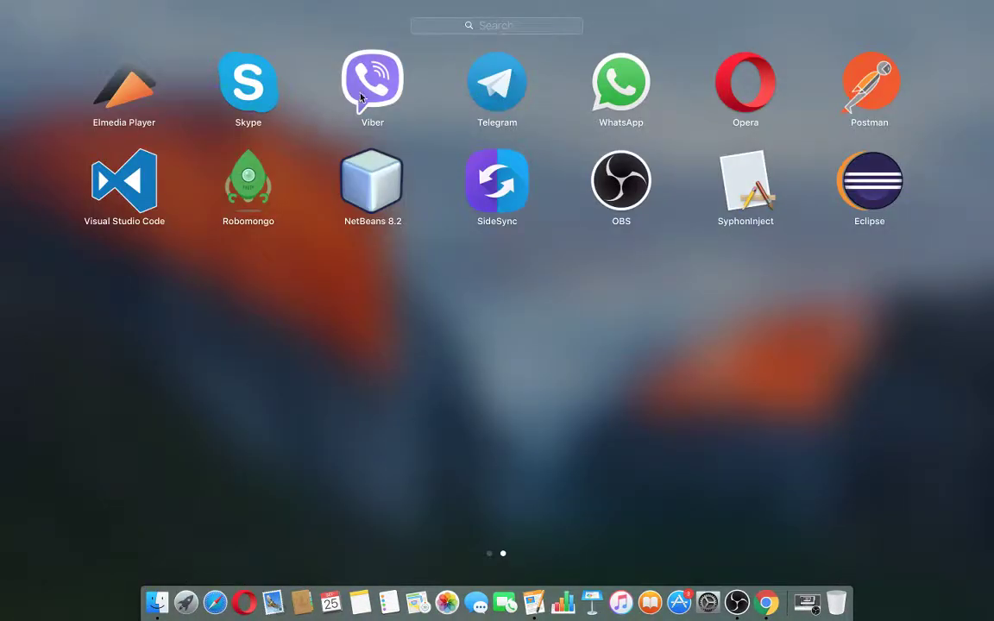
{"action": "left_click", "coordinate": [127, 177]}
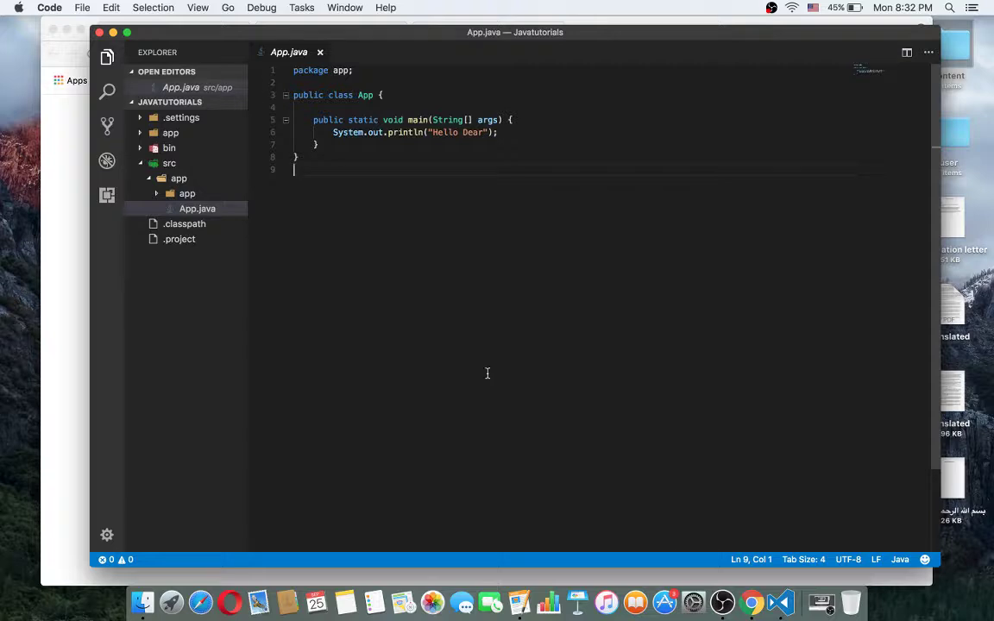
{"action": "right_click", "coordinate": [369, 255]}
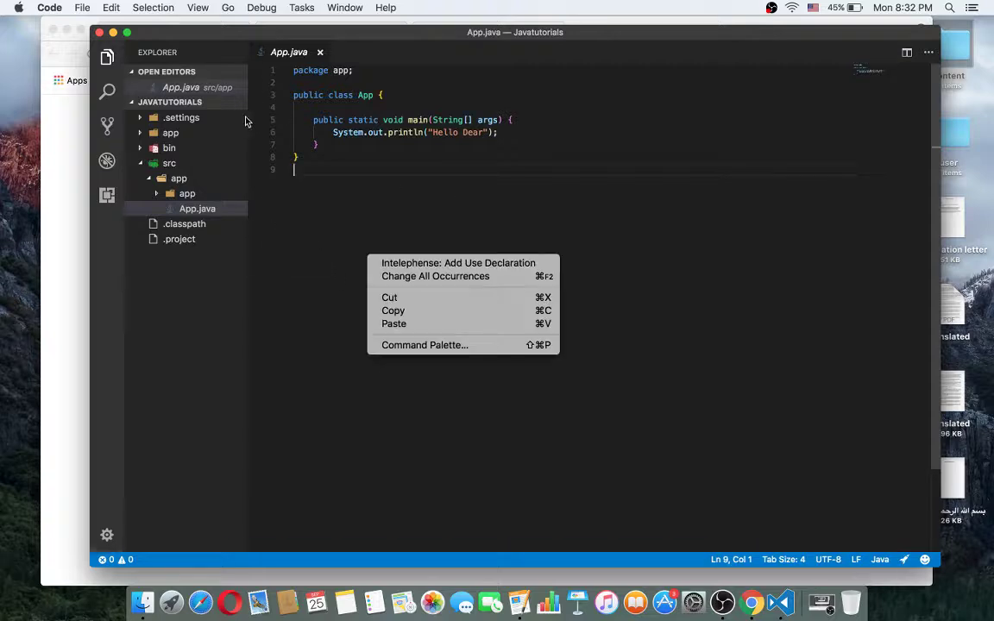
{"action": "left_click", "coordinate": [175, 304]}
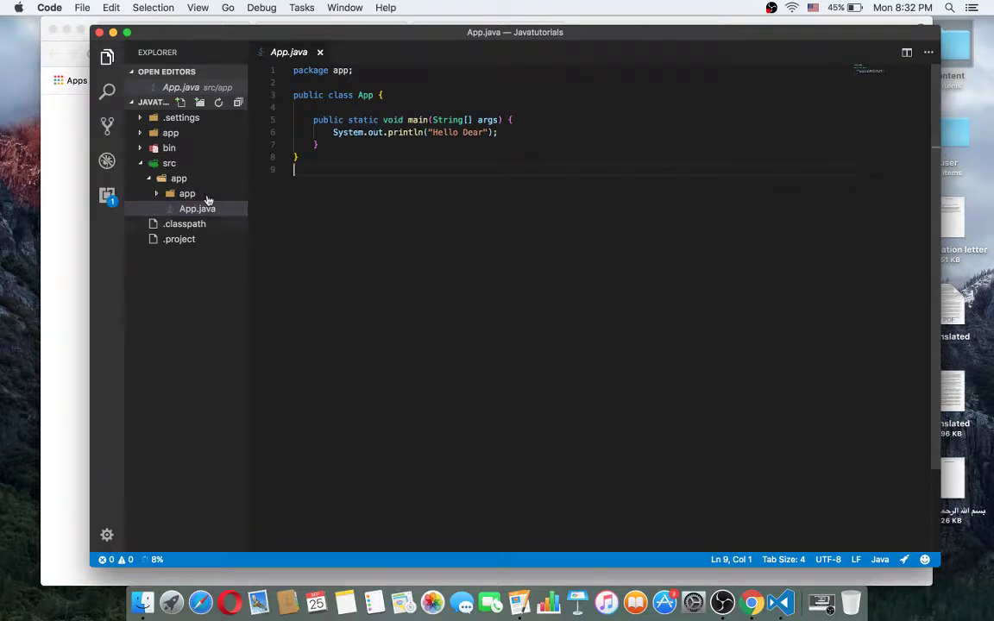
{"action": "right_click", "coordinate": [166, 340]}
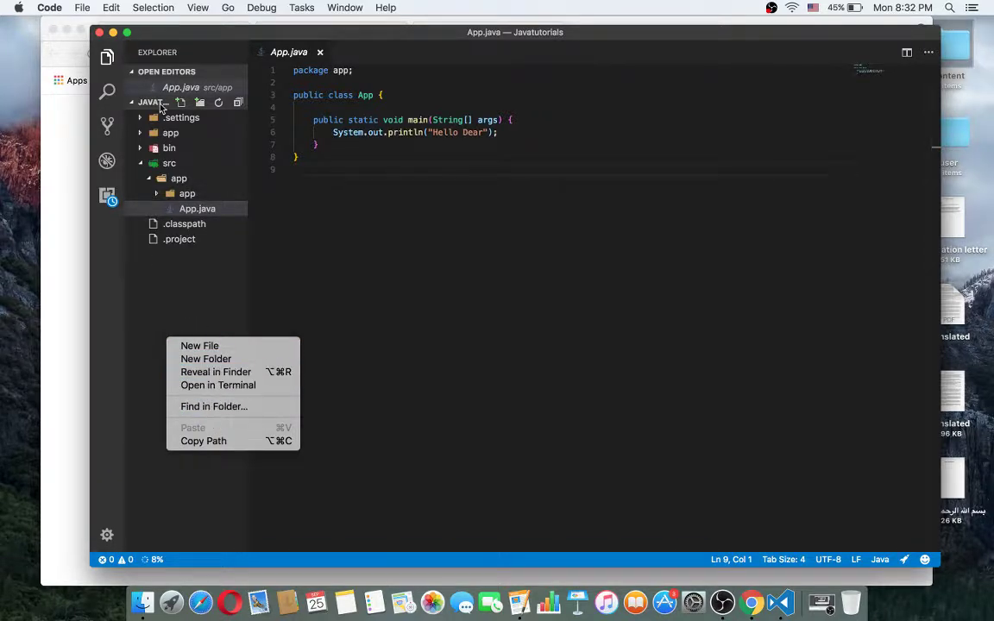
{"action": "left_click", "coordinate": [45, 7]}
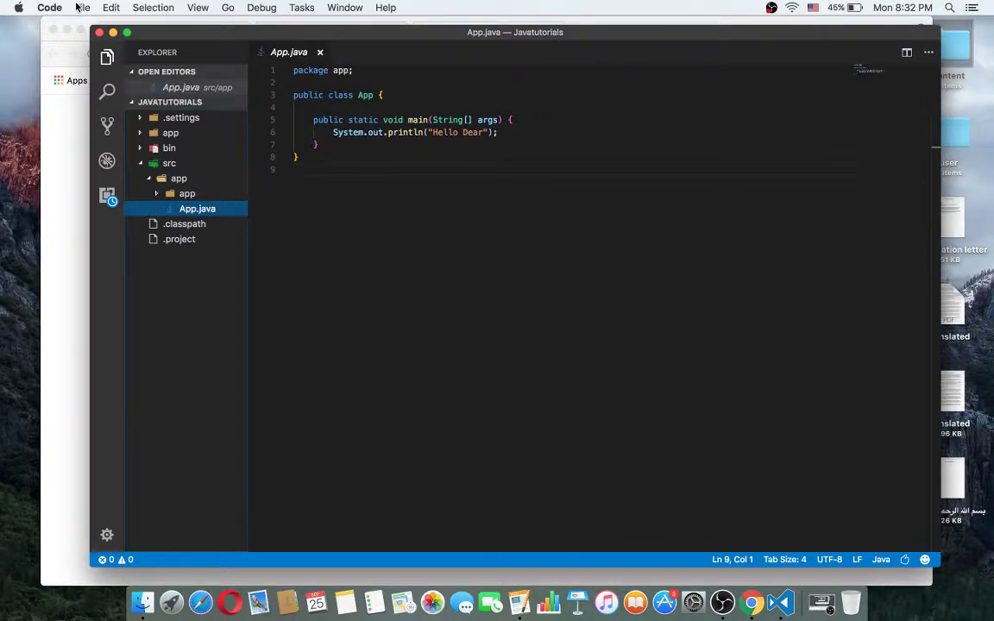
Bring up the dialog for opening a folder in Visual Studio Code and browse to the tutorials folder.
{"action": "left_click", "coordinate": [81, 7]}
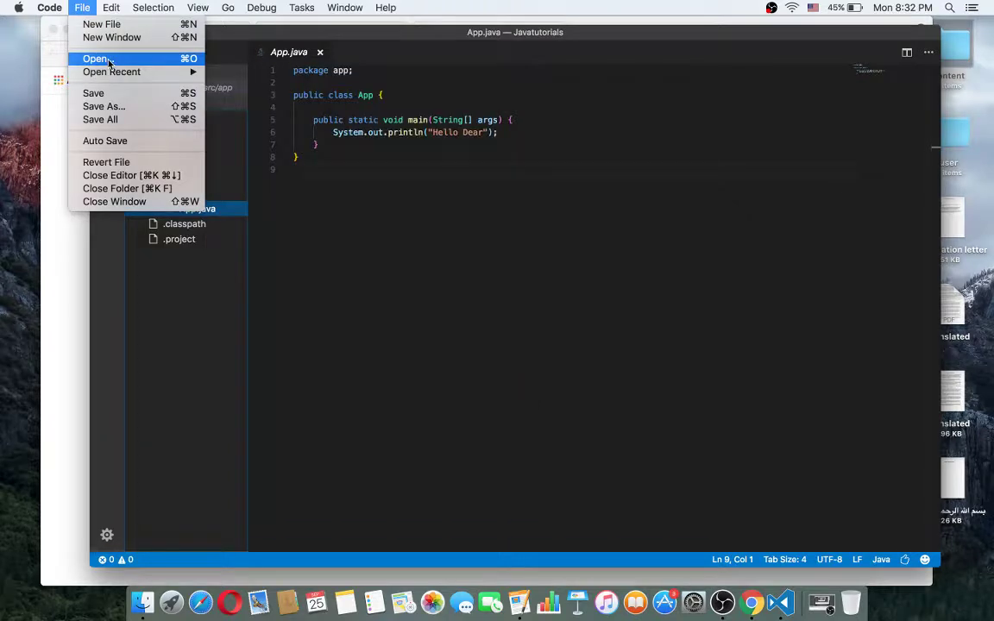
{"action": "left_click", "coordinate": [113, 59]}
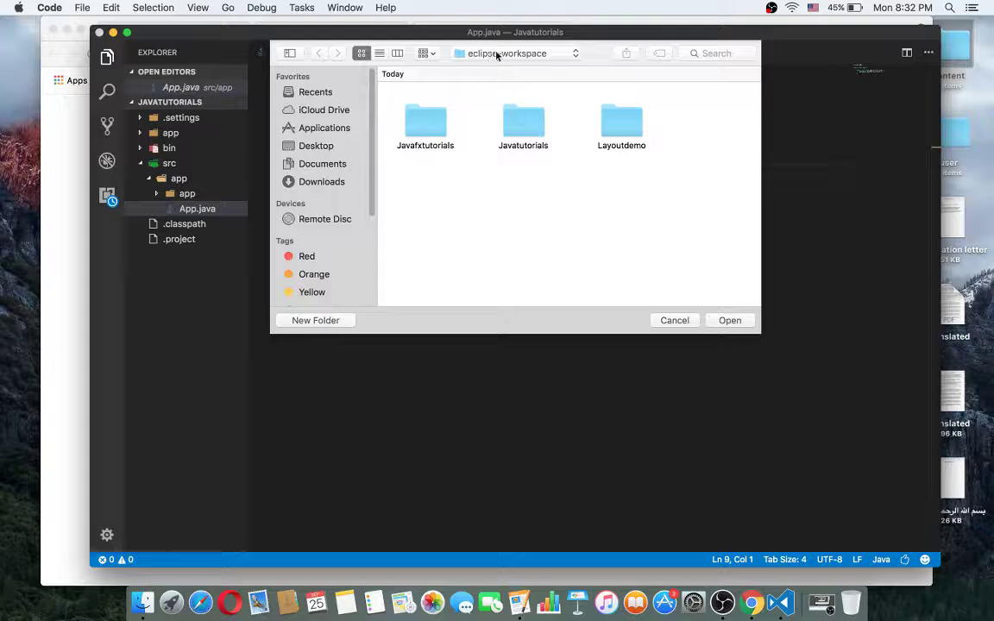
{"action": "left_click", "coordinate": [487, 57]}
{"action": "left_click", "coordinate": [489, 186]}
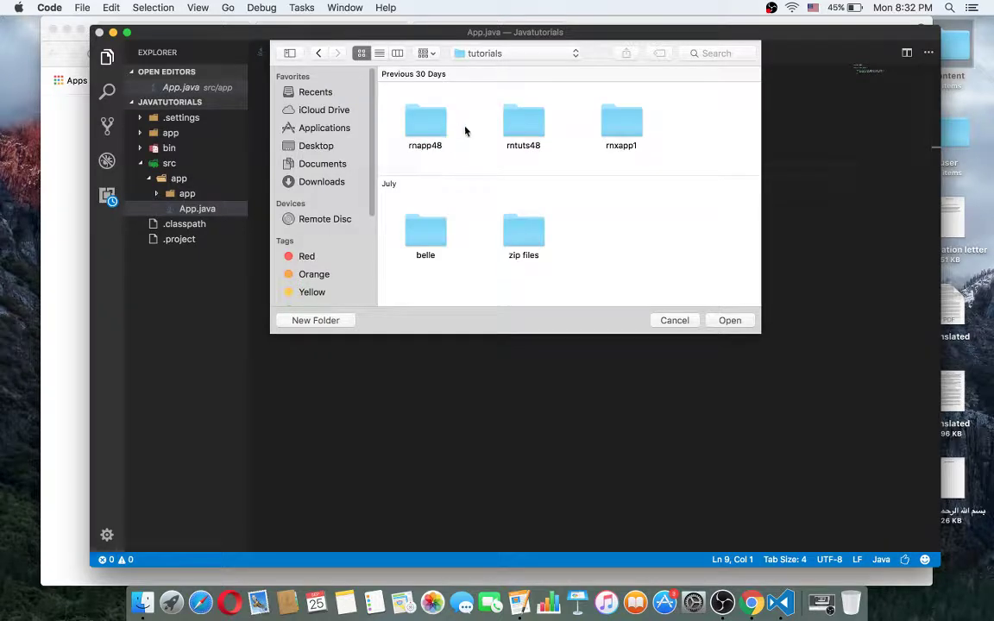
Switch to Chrome and review the Getting Started guide's React Native CLI install command and the react-native init AwesomeProject command.
{"action": "key", "text": "super+Tab"}
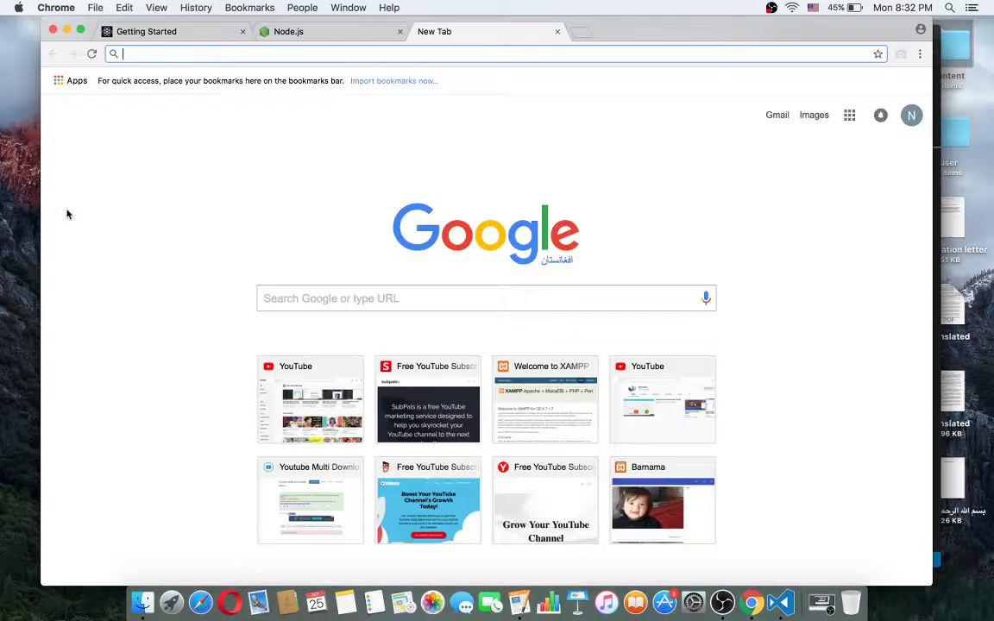
{"action": "left_click", "coordinate": [159, 34]}
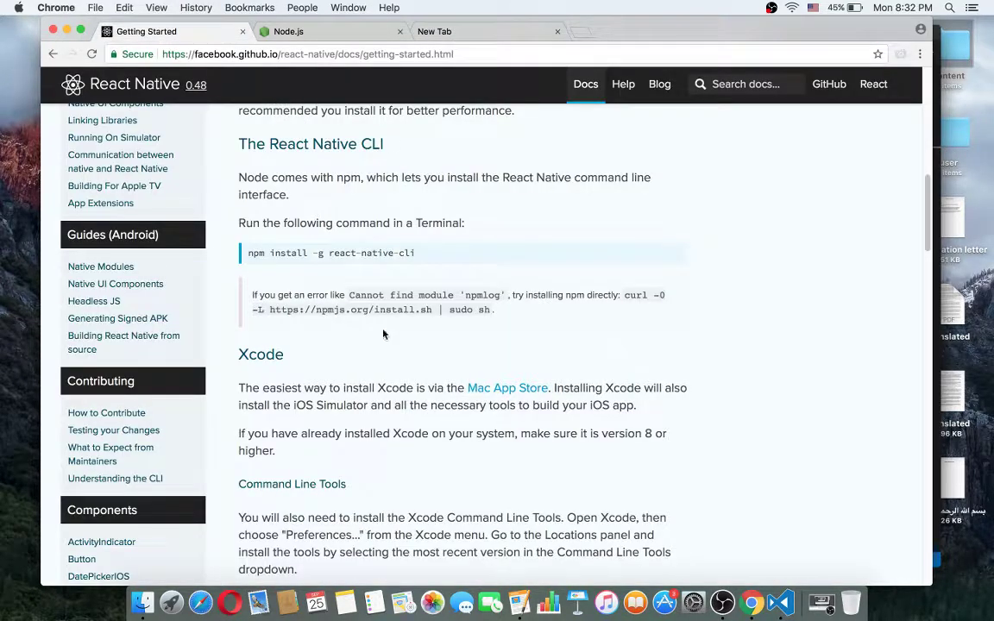
{"action": "scroll", "coordinate": [353, 320], "scroll_direction": "up", "scroll_amount": 5}
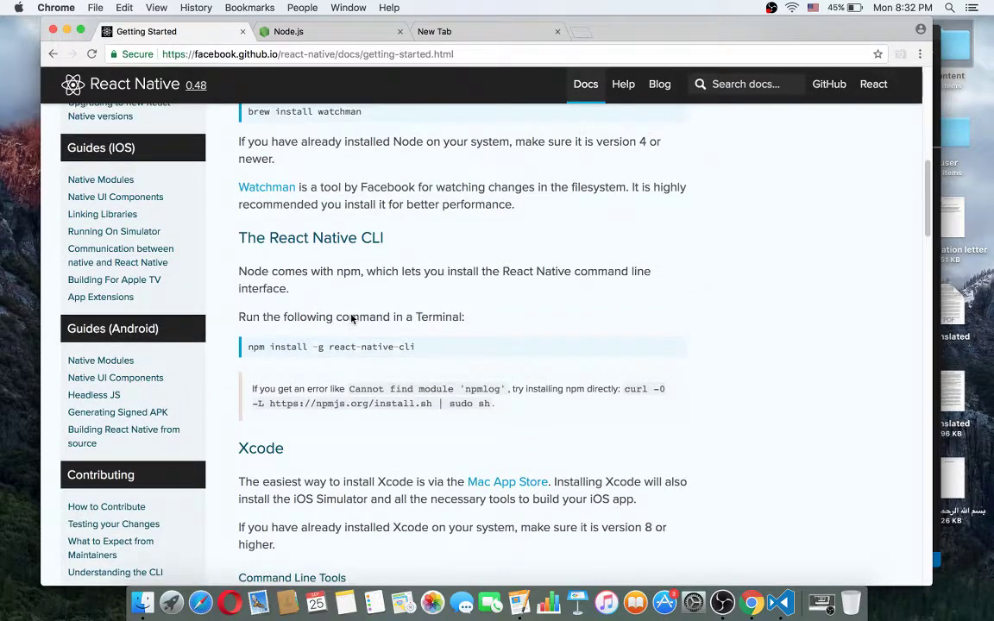
{"action": "scroll", "coordinate": [336, 297], "scroll_direction": "up", "scroll_amount": 2}
{"action": "scroll", "coordinate": [332, 328], "scroll_direction": "down", "scroll_amount": 3}
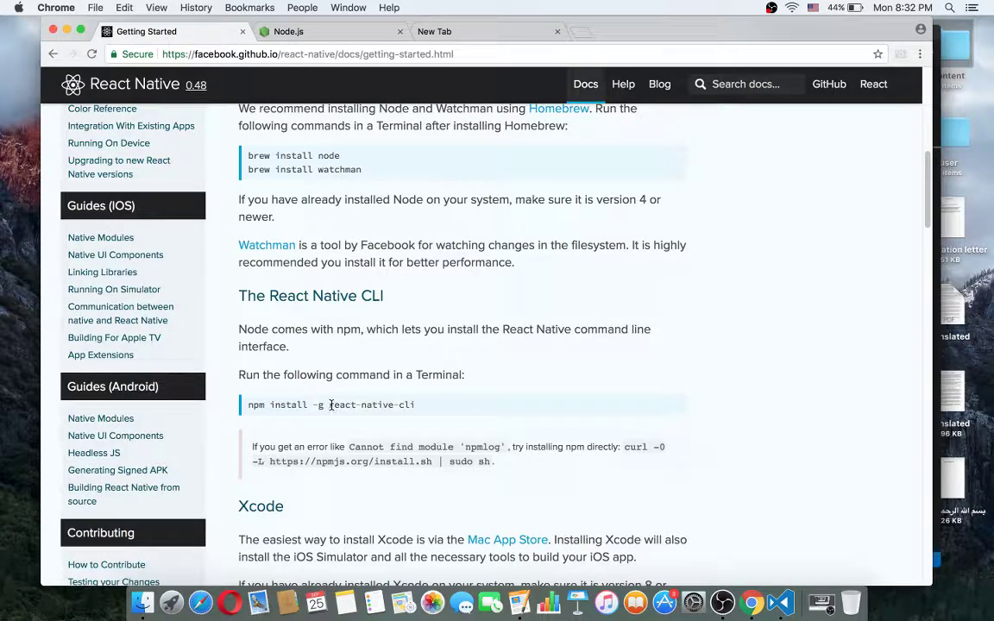
{"action": "left_click_drag", "start_coordinate": [325, 405], "coordinate": [422, 404]}
{"action": "scroll", "coordinate": [422, 403], "scroll_direction": "down", "scroll_amount": 8}
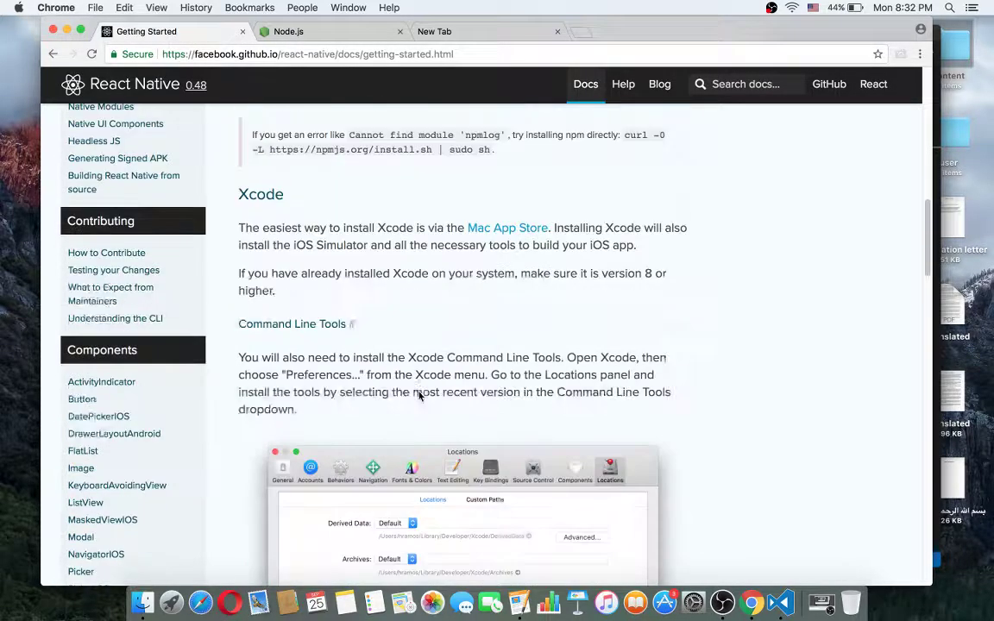
{"action": "scroll", "coordinate": [388, 366], "scroll_direction": "down", "scroll_amount": 8}
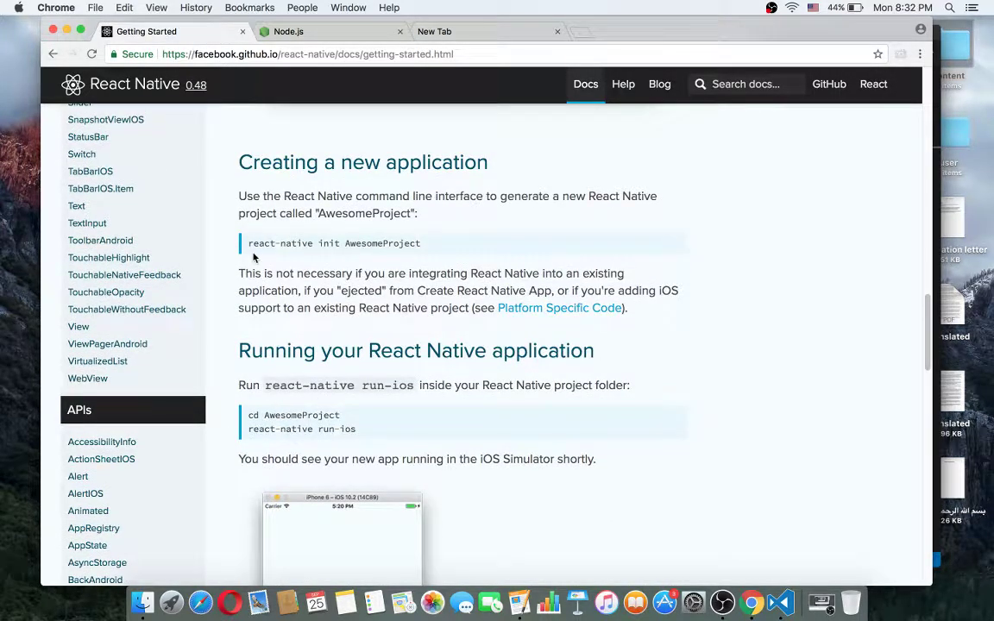
{"action": "left_click_drag", "start_coordinate": [249, 243], "coordinate": [311, 243]}
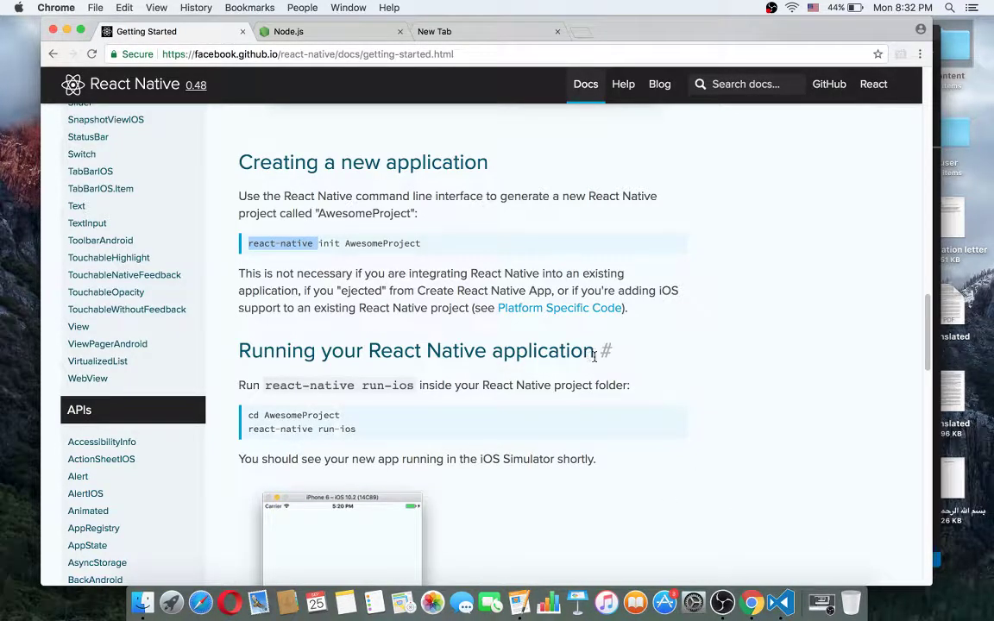
Launch Terminal through a system search and move its window clear of the guide's commands.
{"action": "key", "text": "super+space"}
{"action": "type", "text": "termin"}
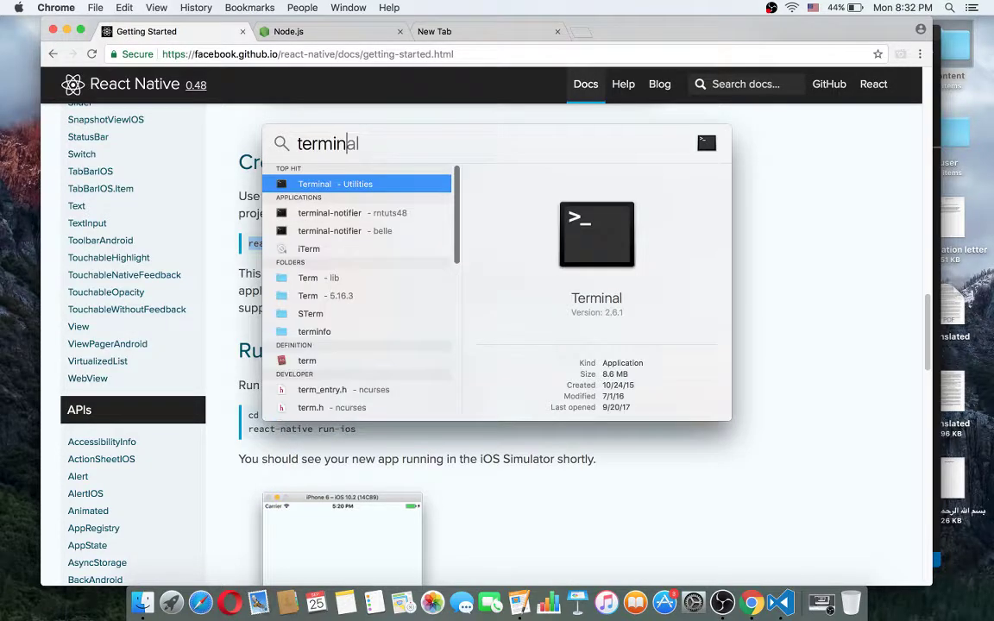
{"action": "key", "text": "Return"}
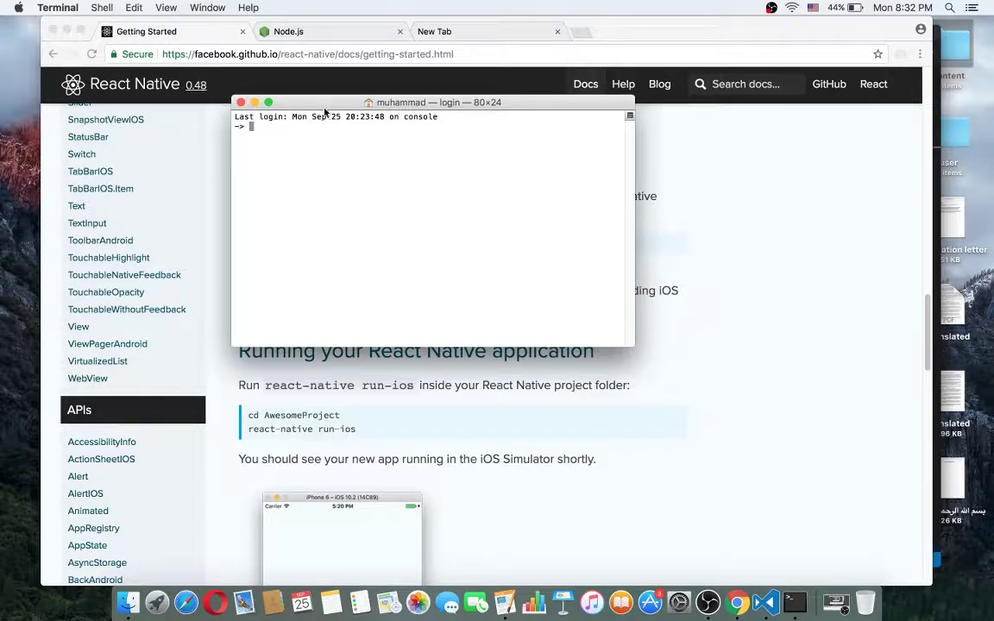
{"action": "left_click_drag", "start_coordinate": [330, 105], "coordinate": [643, 192]}
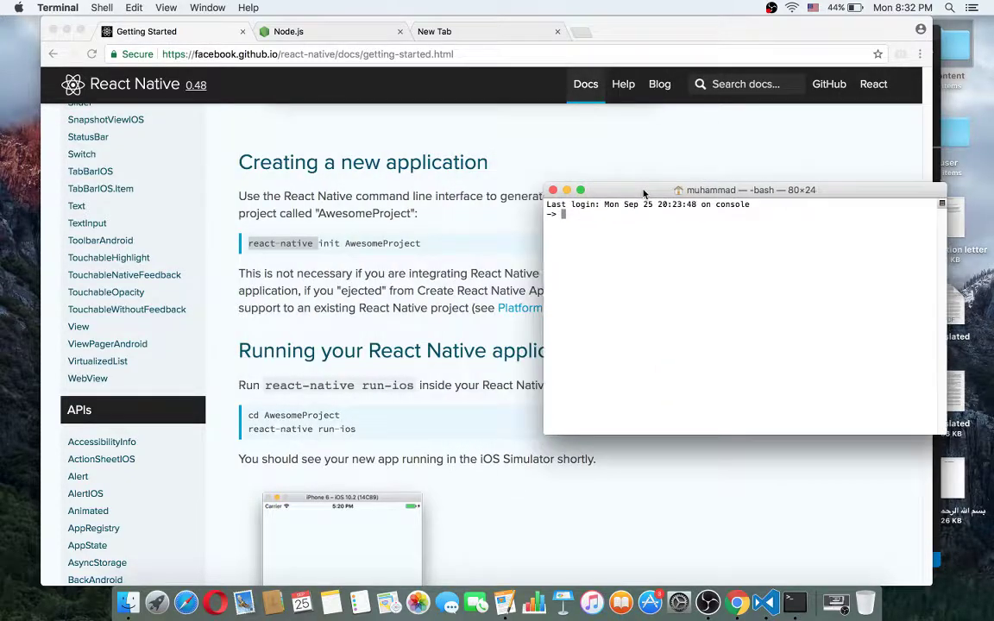
Return to the guide in Chrome and examine the brew install commands in the Node, Watchman section.
{"action": "left_click", "coordinate": [323, 148]}
{"action": "scroll", "coordinate": [311, 146], "scroll_direction": "up", "scroll_amount": 10}
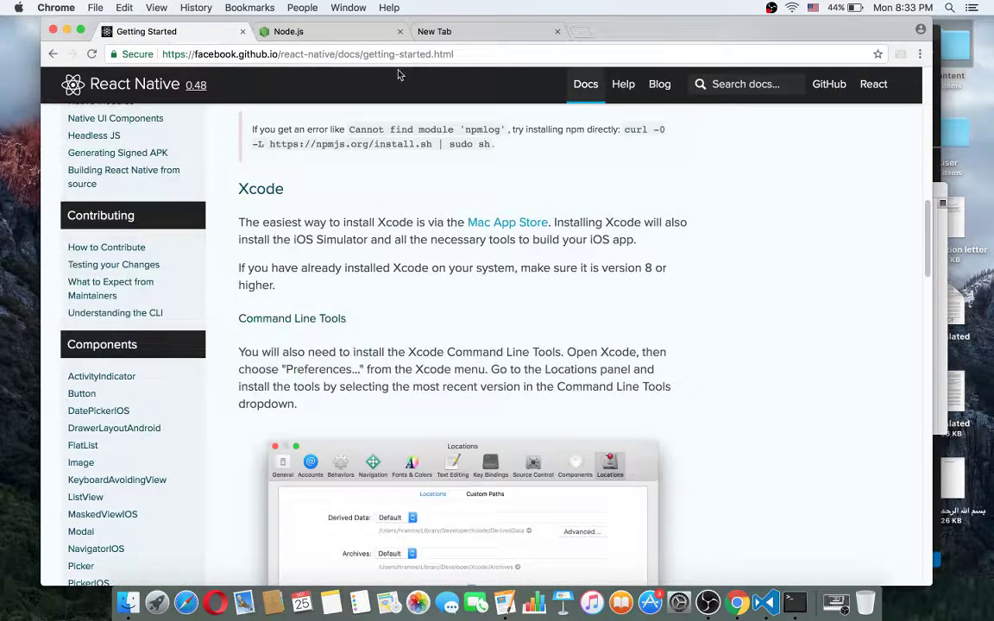
{"action": "scroll", "coordinate": [401, 229], "scroll_direction": "up", "scroll_amount": 5}
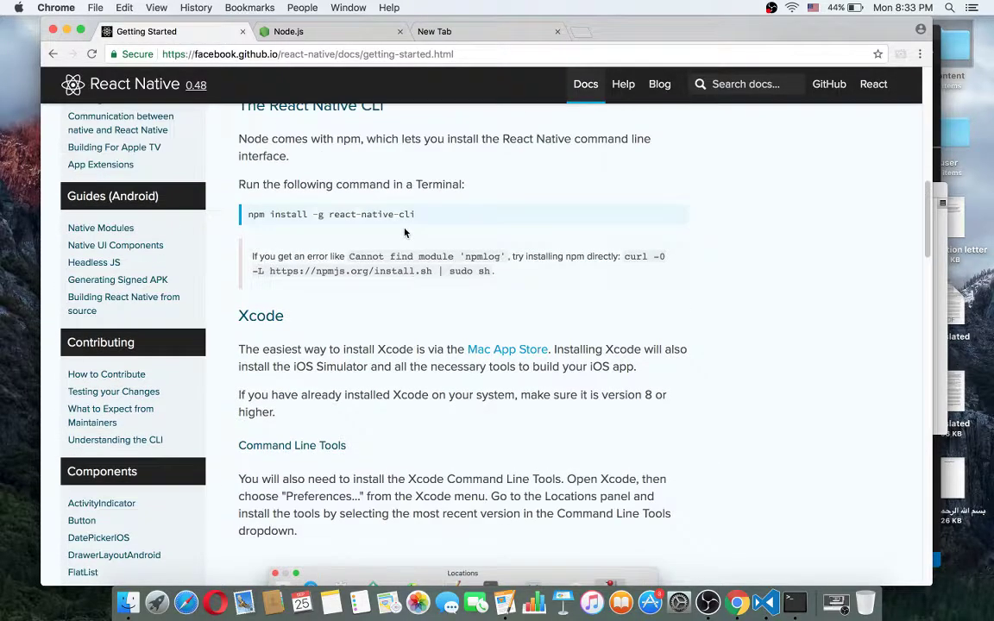
{"action": "scroll", "coordinate": [405, 233], "scroll_direction": "up", "scroll_amount": 10}
{"action": "left_click_drag", "start_coordinate": [248, 257], "coordinate": [264, 255]}
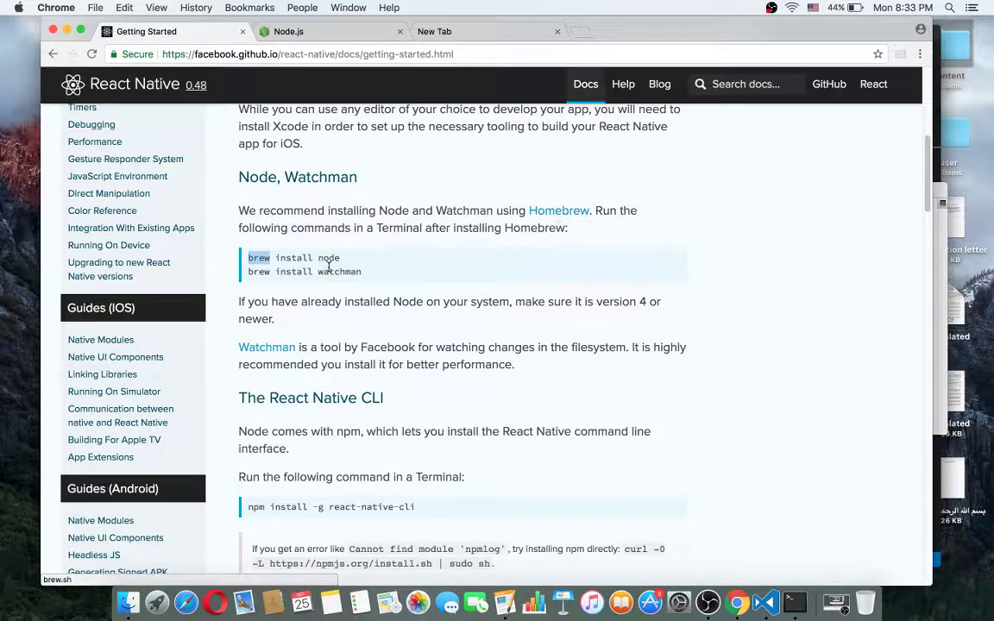
{"action": "left_click", "coordinate": [279, 257]}
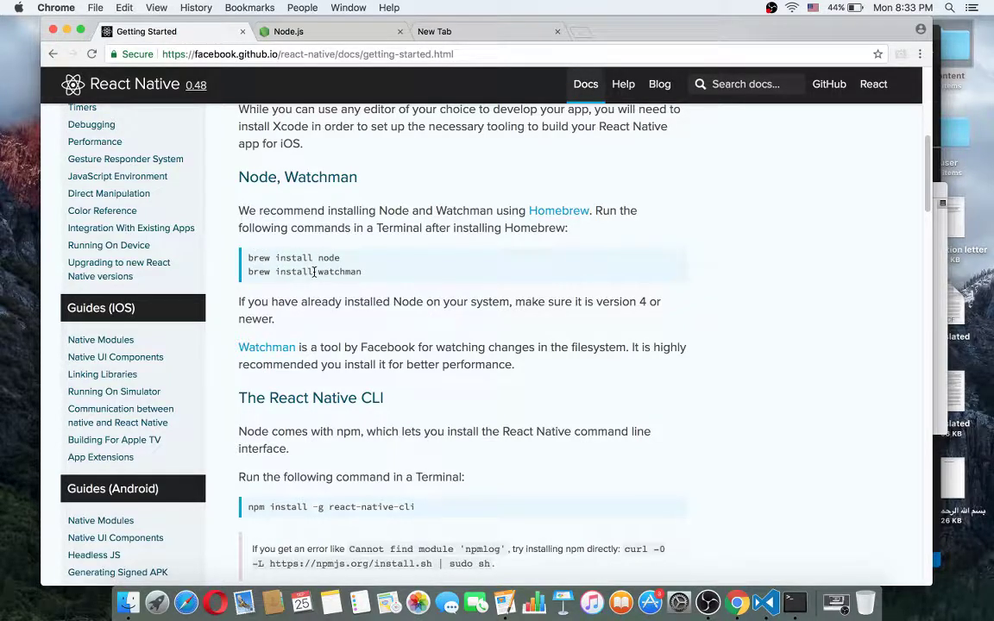
Switch to Terminal and check the installed Node and npm versions with node -v and npm -v.
{"action": "key", "text": "super+Tab"}
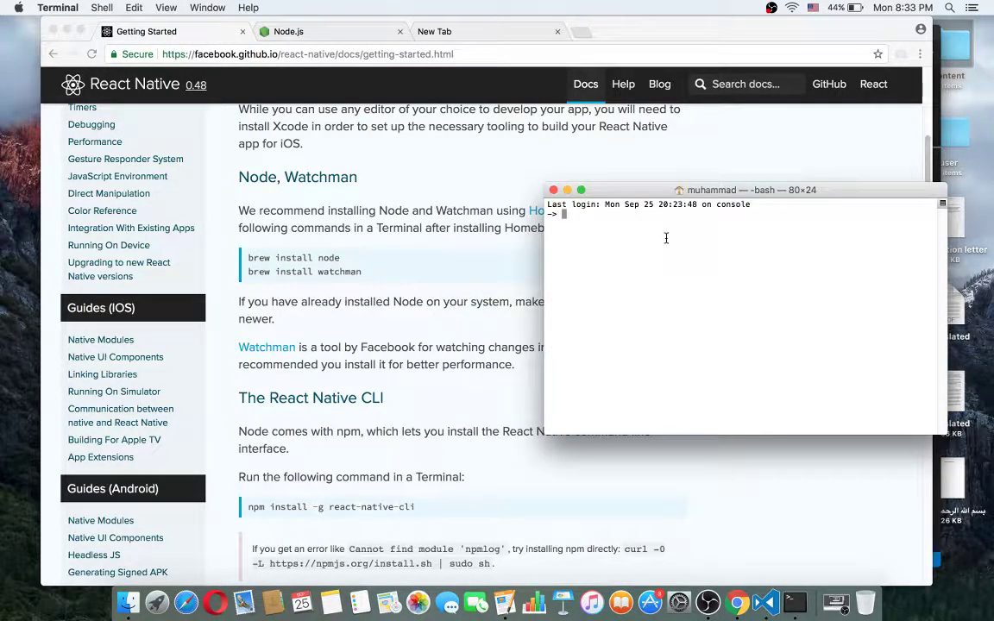
{"action": "type", "text": "node -v"}
{"action": "key", "text": "Return"}
{"action": "left_click_drag", "start_coordinate": [573, 223], "coordinate": [546, 223]}
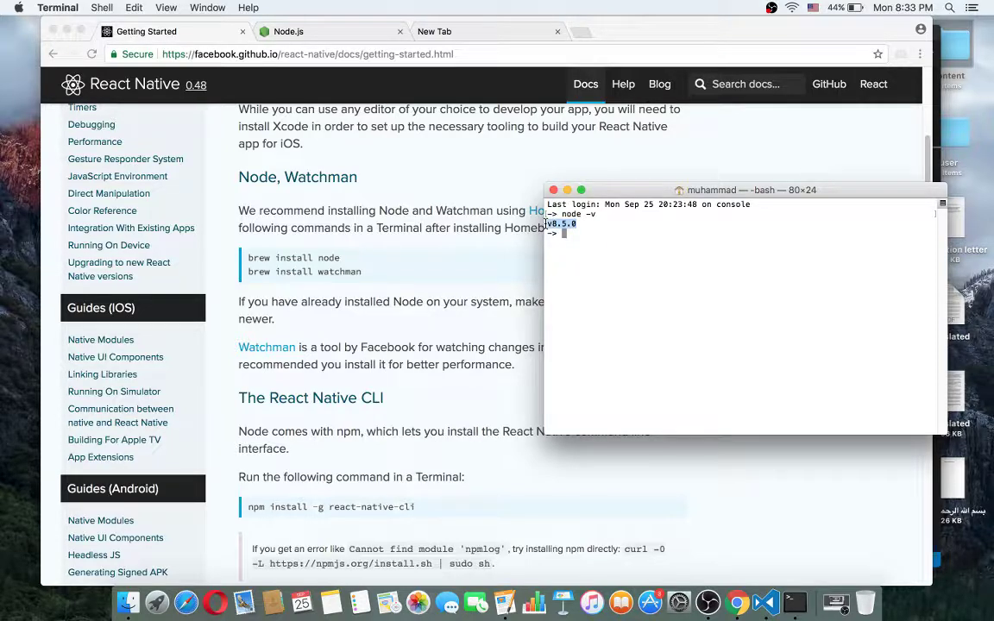
{"action": "left_click", "coordinate": [576, 233]}
{"action": "type", "text": "npm -v"}
{"action": "key", "text": "Return"}
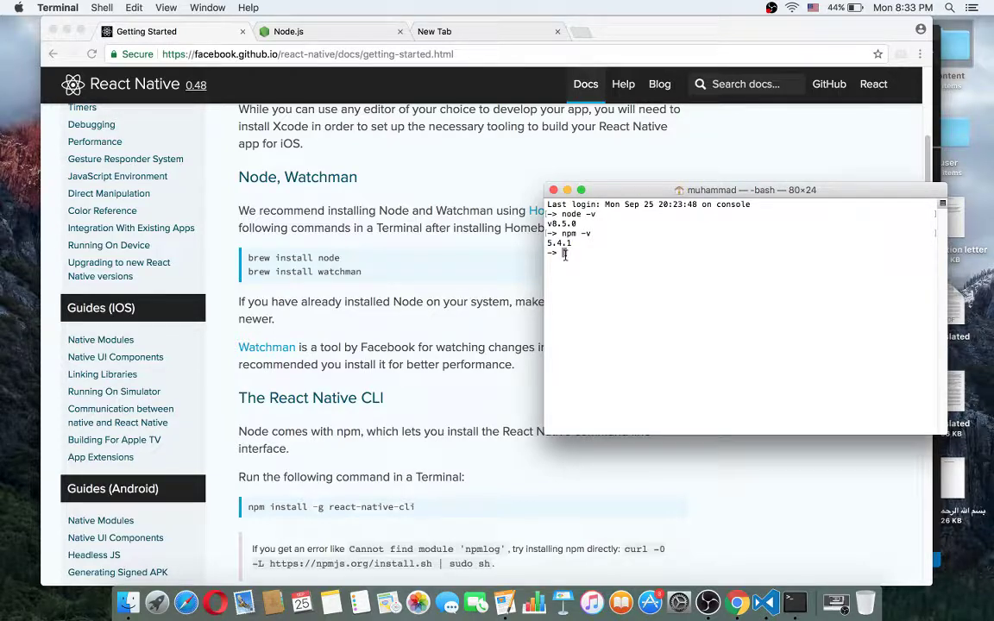
{"action": "left_click_drag", "start_coordinate": [578, 246], "coordinate": [549, 243]}
Check the installed Watchman version with watchman -v and move the Terminal window higher on the screen.
{"action": "left_click", "coordinate": [595, 257]}
{"action": "type", "text": "watchman -v"}
{"action": "key", "text": "Return"}
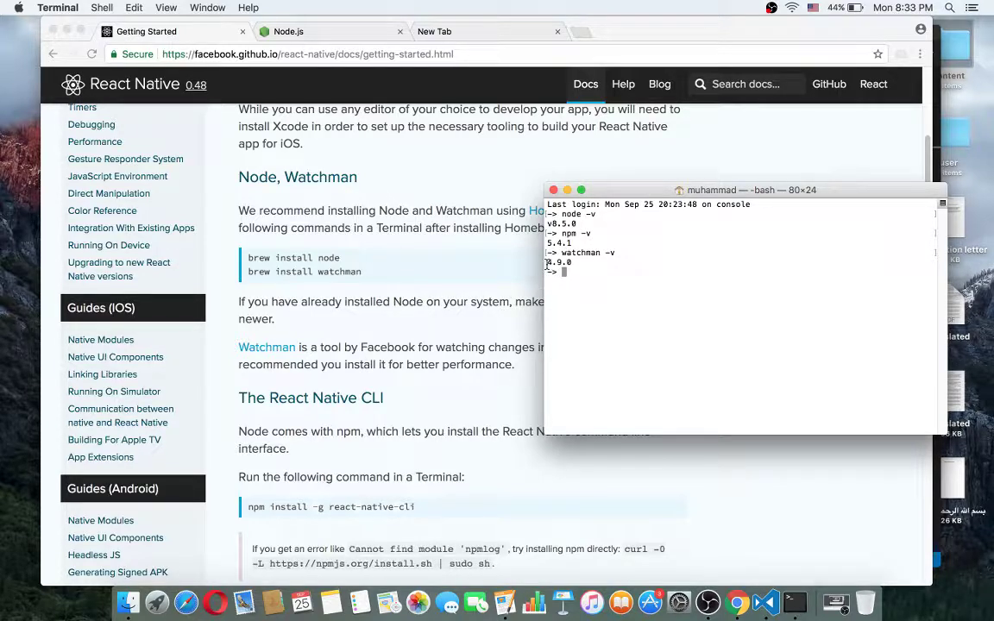
{"action": "left_click_drag", "start_coordinate": [547, 262], "coordinate": [583, 262]}
{"action": "left_click", "coordinate": [584, 301]}
{"action": "left_click_drag", "start_coordinate": [617, 191], "coordinate": [597, 131]}
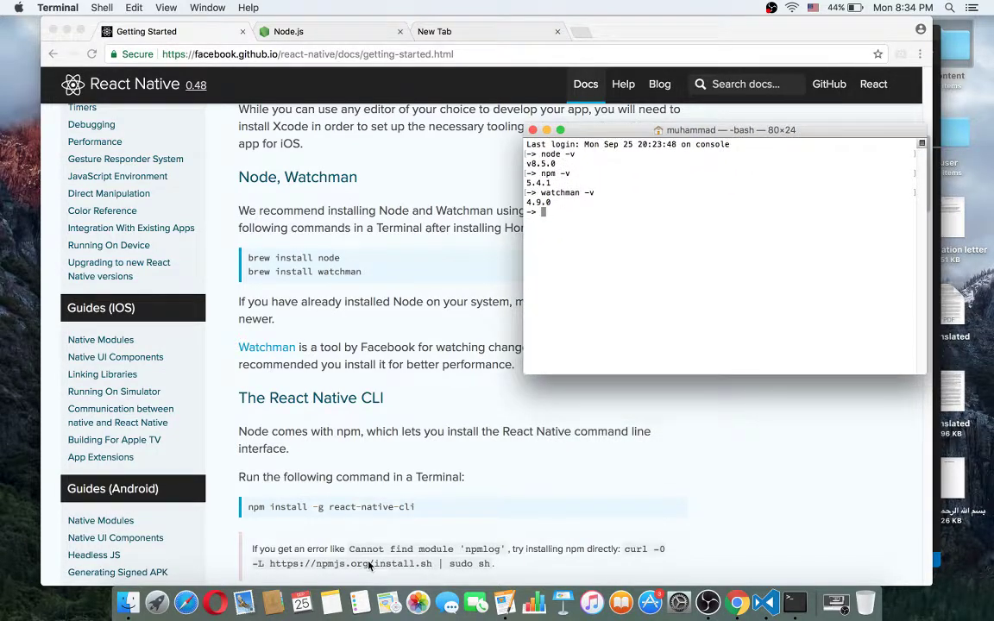
Highlight the react-native-cli package name in the guide's npm install command in Chrome and return to Terminal.
{"action": "left_click", "coordinate": [240, 467]}
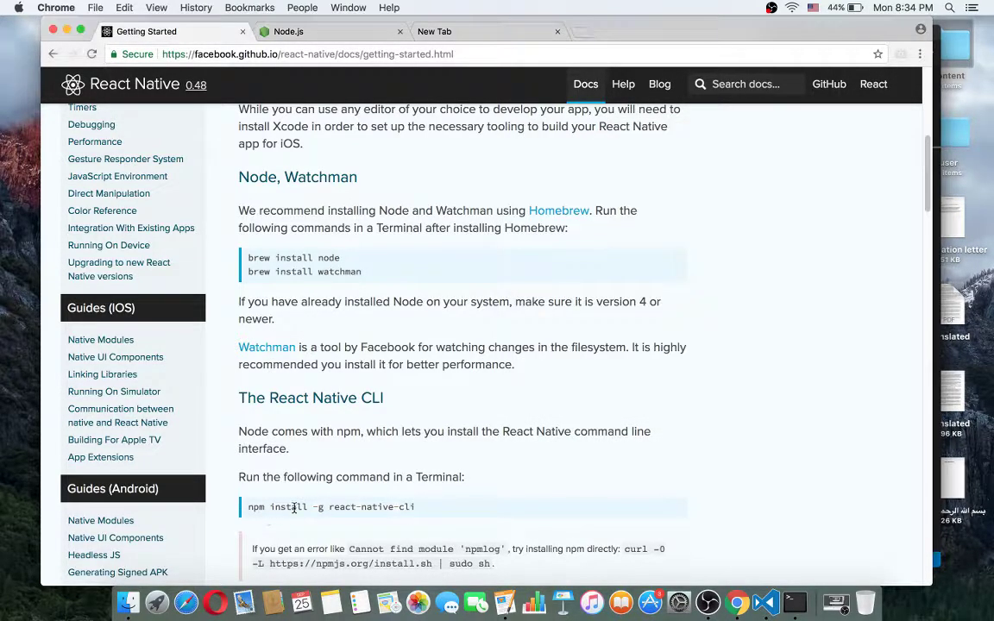
{"action": "scroll", "coordinate": [285, 466], "scroll_direction": "down", "scroll_amount": 3}
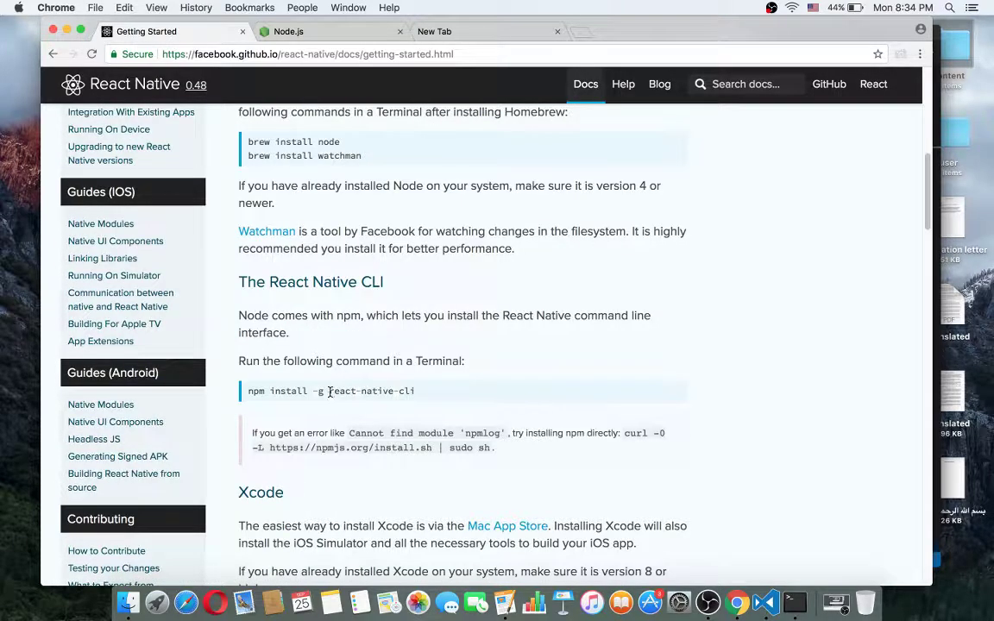
{"action": "left_click_drag", "start_coordinate": [329, 392], "coordinate": [415, 391]}
{"action": "key", "text": "super+Tab"}
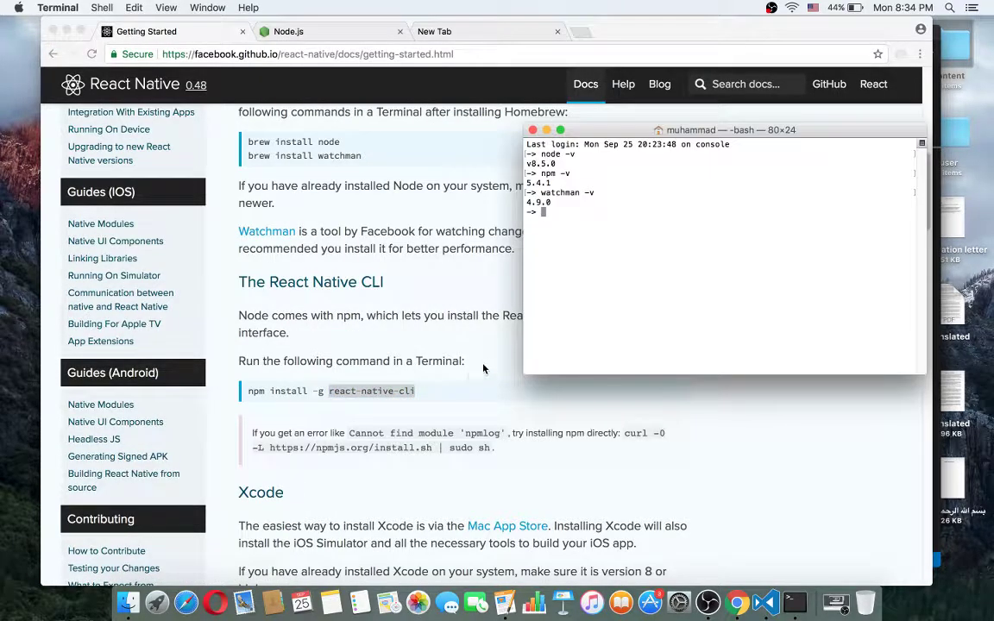
Enter npm install -g react-native-cli at the prompt without running it, and erase everything after npm.
{"action": "type", "text": "npm install -g react-native-cli"}
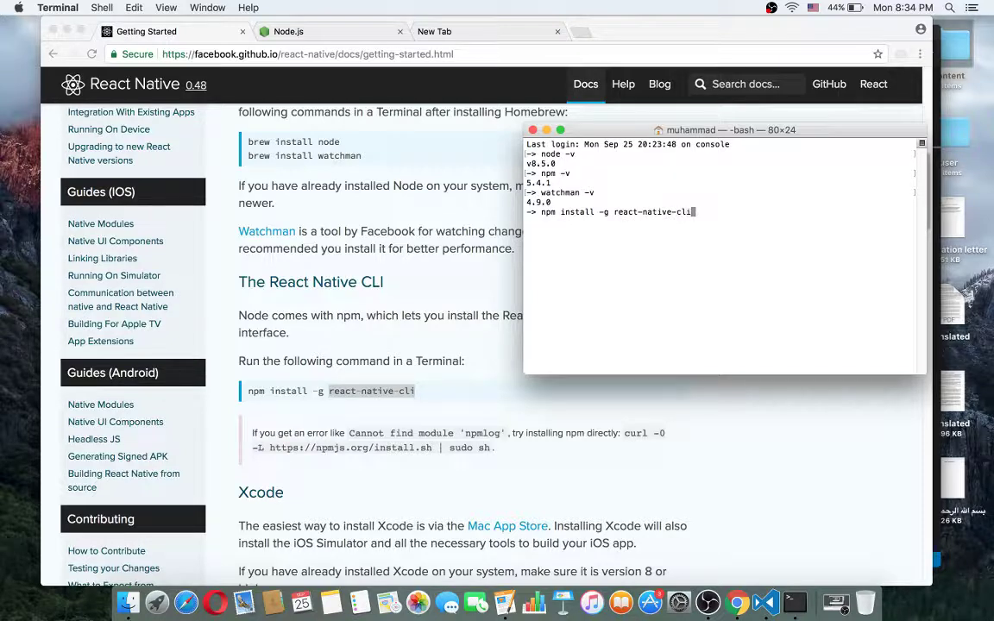
{"action": "key", "text": "BackSpace"}
{"action": "key", "text": "BackSpace"}
{"action": "key", "text": "BackSpace"}
{"action": "key", "text": "BackSpace"}
{"action": "key", "text": "BackSpace"}
{"action": "key", "text": "BackSpace"}
{"action": "key", "text": "BackSpace"}
{"action": "key", "text": "BackSpace"}
{"action": "key", "text": "BackSpace"}
{"action": "key", "text": "BackSpace"}
{"action": "key", "text": "BackSpace"}
{"action": "key", "text": "BackSpace"}
{"action": "key", "text": "BackSpace"}
{"action": "key", "text": "BackSpace"}
{"action": "key", "text": "BackSpace"}
{"action": "key", "text": "BackSpace"}
{"action": "key", "text": "BackSpace"}
{"action": "key", "text": "BackSpace"}
{"action": "key", "text": "BackSpace"}
{"action": "key", "text": "BackSpace"}
{"action": "key", "text": "BackSpace"}
{"action": "key", "text": "BackSpace"}
{"action": "key", "text": "BackSpace"}
{"action": "key", "text": "BackSpace"}
{"action": "key", "text": "BackSpace"}
{"action": "key", "text": "BackSpace"}
{"action": "key", "text": "BackSpace"}
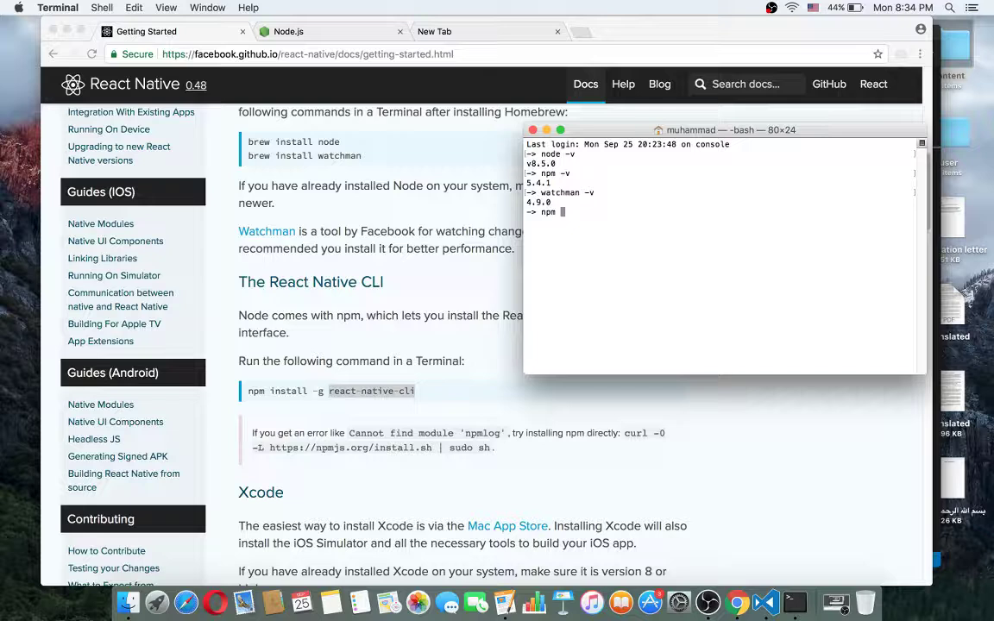
List the globally installed packages with npm list -g --depth=0 and highlight the react-native-cli, yarn and electron entries.
{"action": "type", "text": "list -g --depth=0"}
{"action": "key", "text": "Return"}
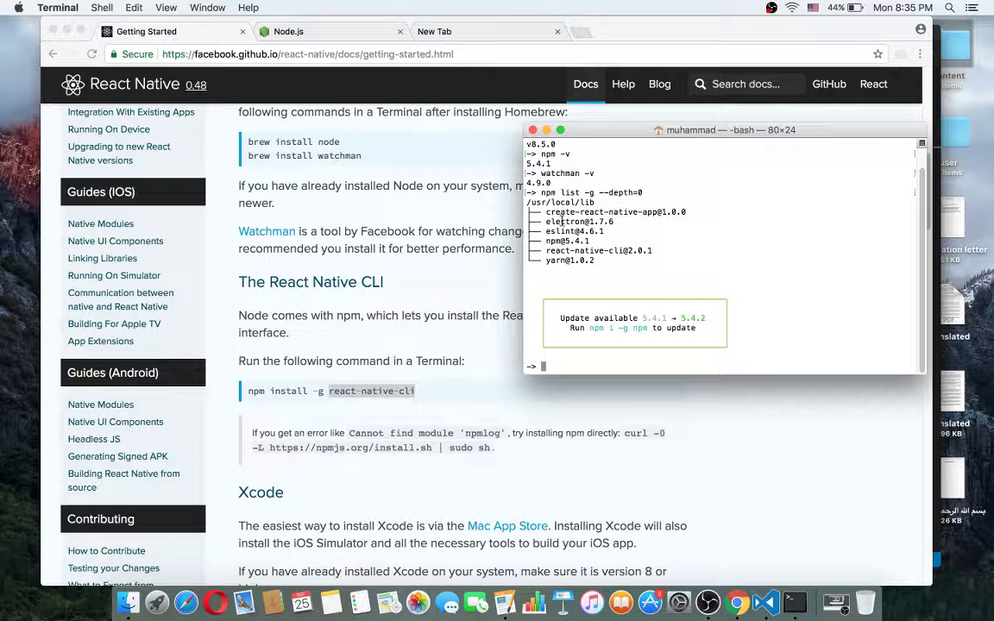
{"action": "left_click_drag", "start_coordinate": [547, 250], "coordinate": [652, 250]}
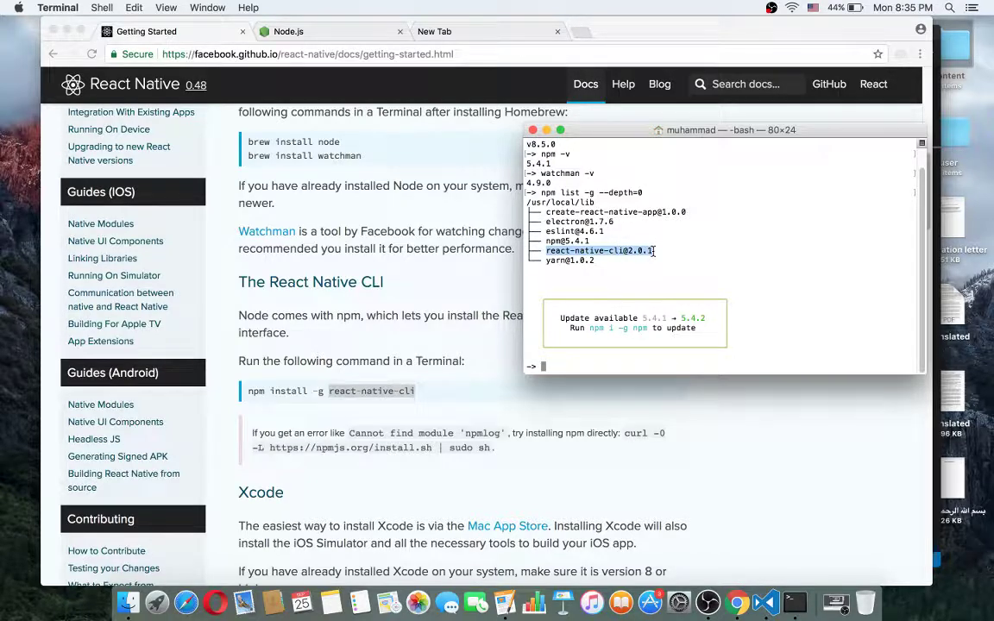
{"action": "left_click_drag", "start_coordinate": [544, 261], "coordinate": [594, 261]}
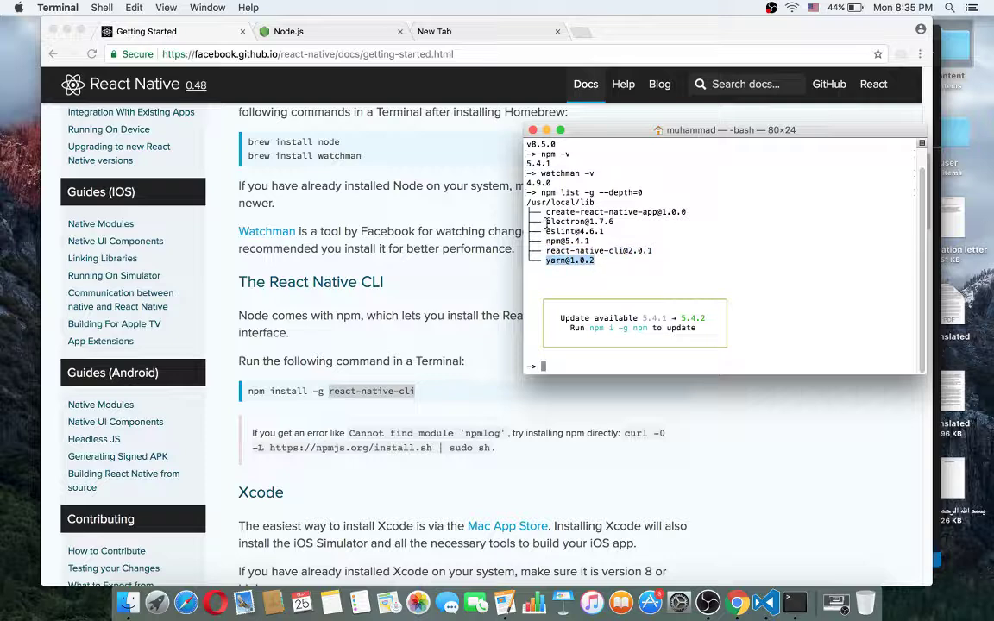
{"action": "left_click_drag", "start_coordinate": [545, 221], "coordinate": [613, 223]}
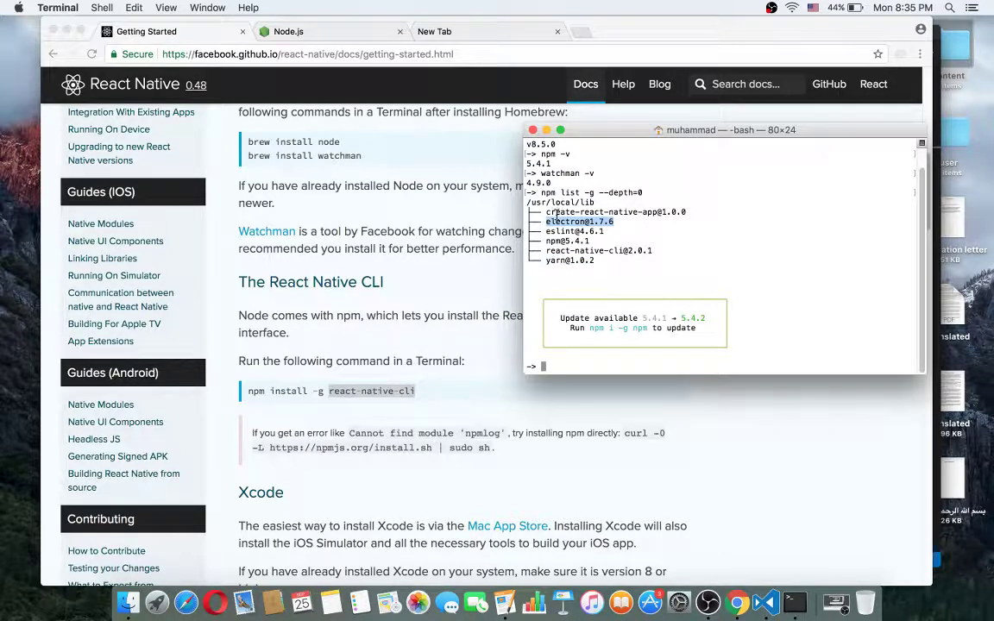
{"action": "triple_click", "coordinate": [555, 356]}
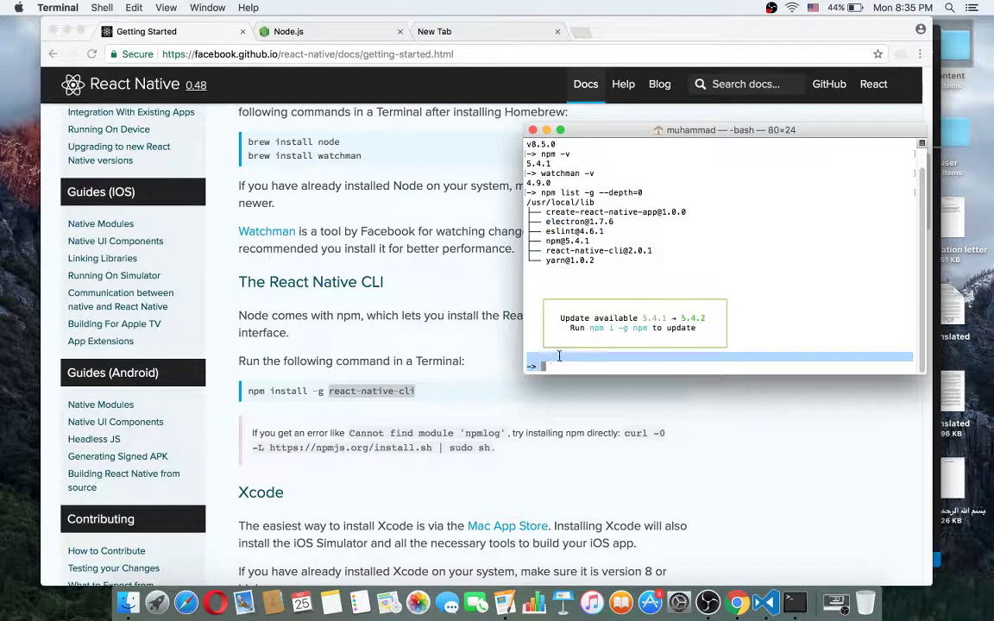
{"action": "left_click", "coordinate": [551, 369]}
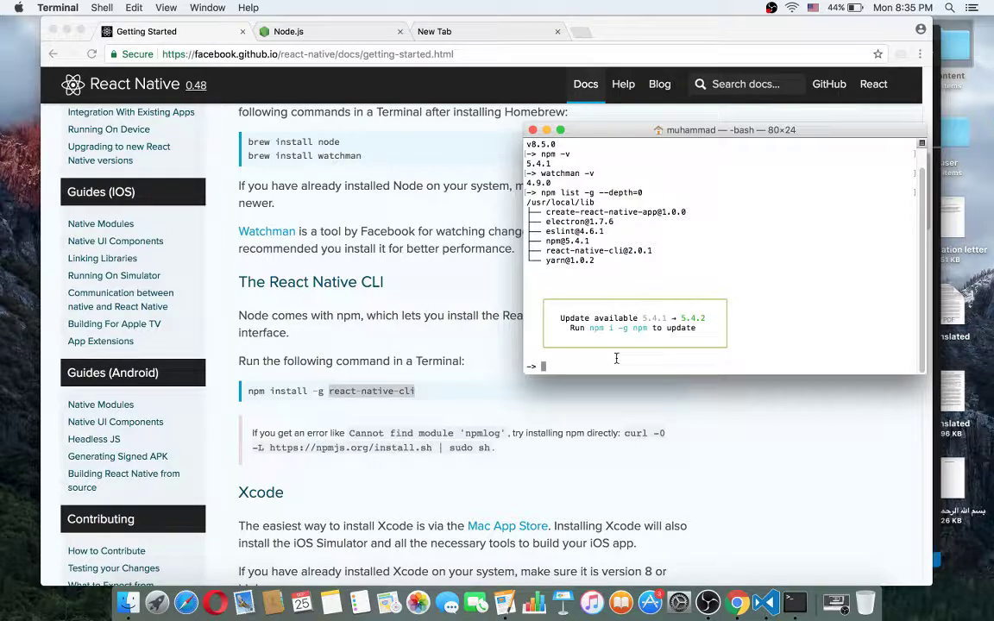
Shift the Terminal window aside and view the Xcode and Creating a new application sections of the guide in Chrome.
{"action": "left_click_drag", "start_coordinate": [593, 137], "coordinate": [564, 133]}
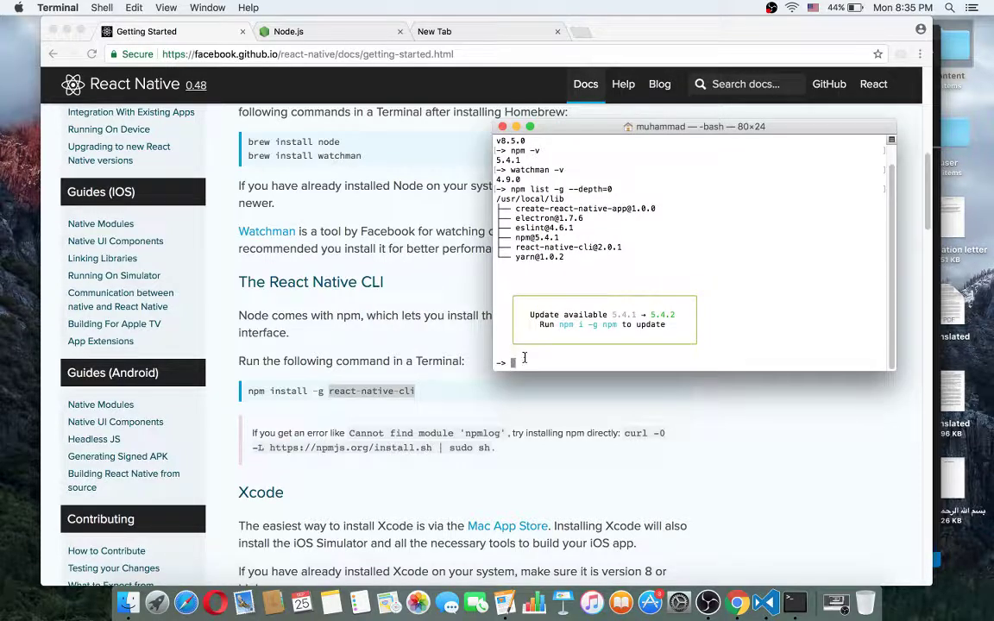
{"action": "left_click", "coordinate": [412, 370]}
{"action": "scroll", "coordinate": [457, 397], "scroll_direction": "down", "scroll_amount": 8}
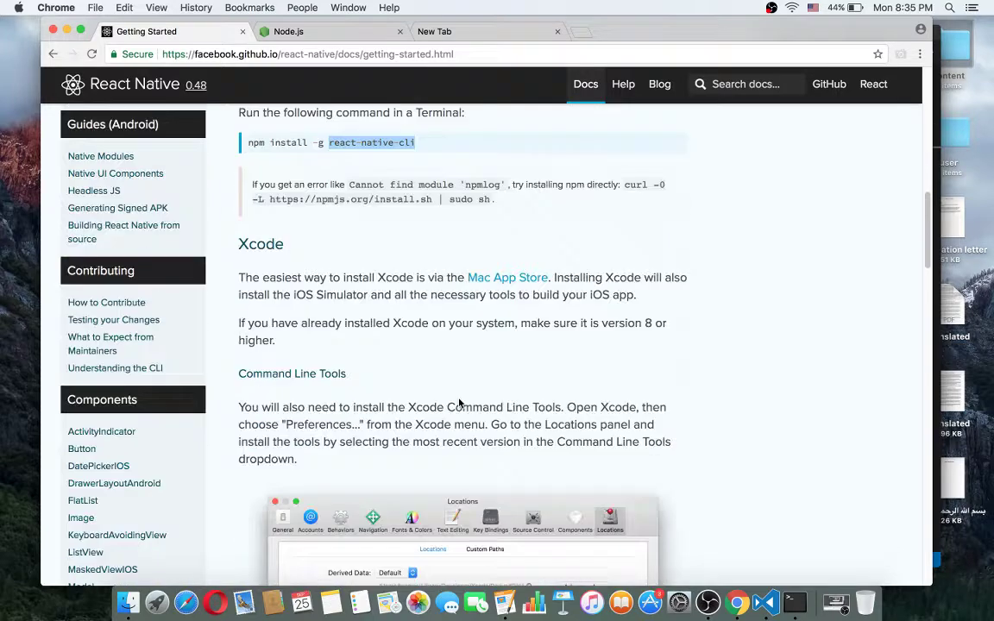
{"action": "scroll", "coordinate": [462, 404], "scroll_direction": "down", "scroll_amount": 10}
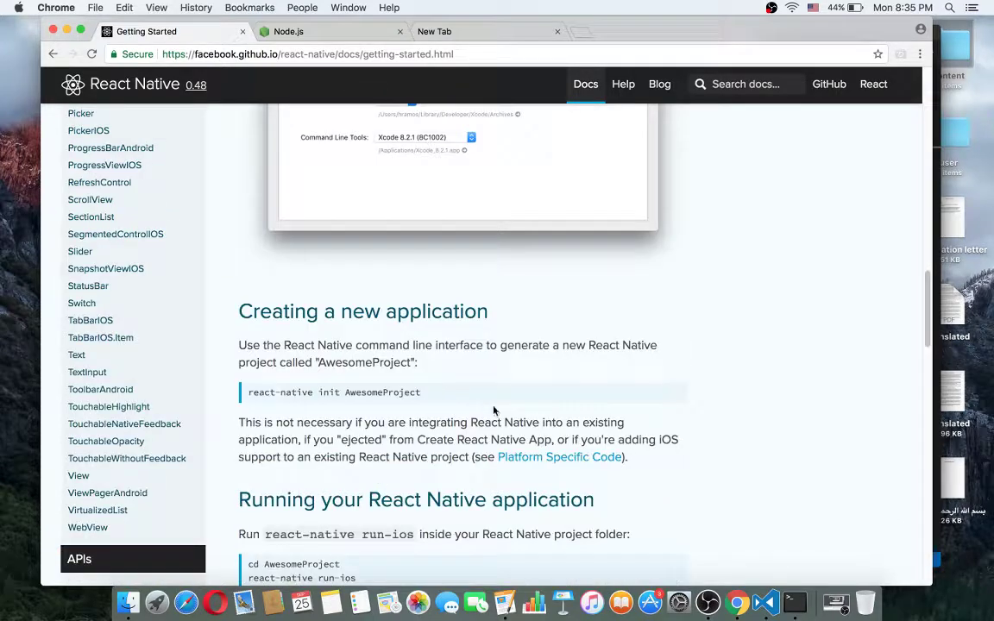
Switch to Terminal, enter react-native init yourprojectname at the prompt without running it, and erase the project name.
{"action": "key", "text": "super+Tab"}
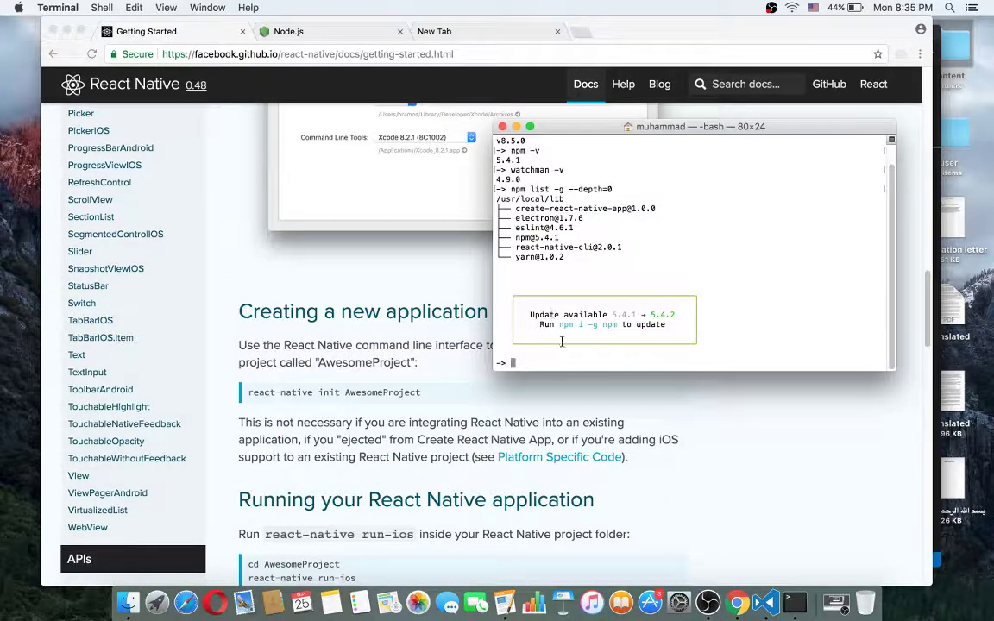
{"action": "type", "text": "react-native ini"}
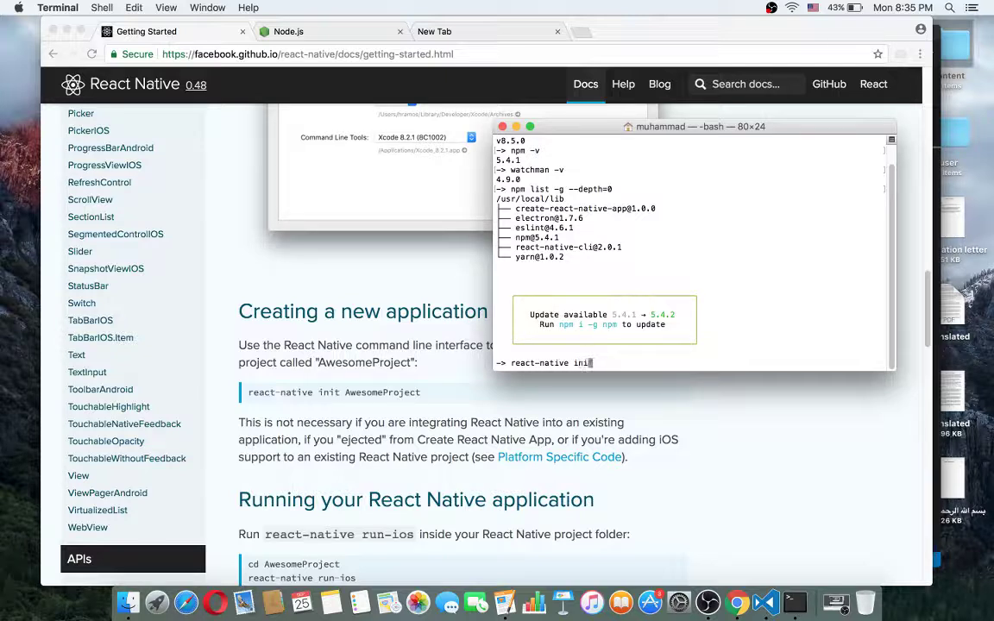
{"action": "type", "text": "t yourprojectname"}
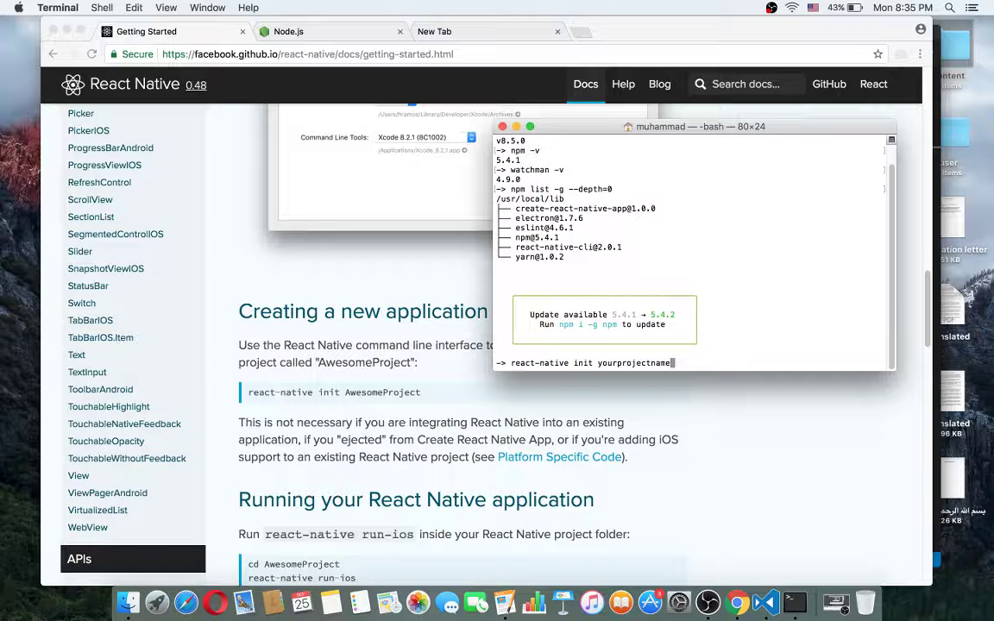
{"action": "key", "text": "BackSpace"}
{"action": "key", "text": "BackSpace"}
{"action": "key", "text": "BackSpace"}
{"action": "key", "text": "BackSpace"}
{"action": "key", "text": "BackSpace"}
{"action": "key", "text": "BackSpace"}
{"action": "key", "text": "BackSpace"}
{"action": "key", "text": "BackSpace"}
{"action": "key", "text": "BackSpace"}
{"action": "key", "text": "BackSpace"}
{"action": "key", "text": "BackSpace"}
{"action": "key", "text": "BackSpace"}
{"action": "key", "text": "BackSpace"}
{"action": "key", "text": "BackSpace"}
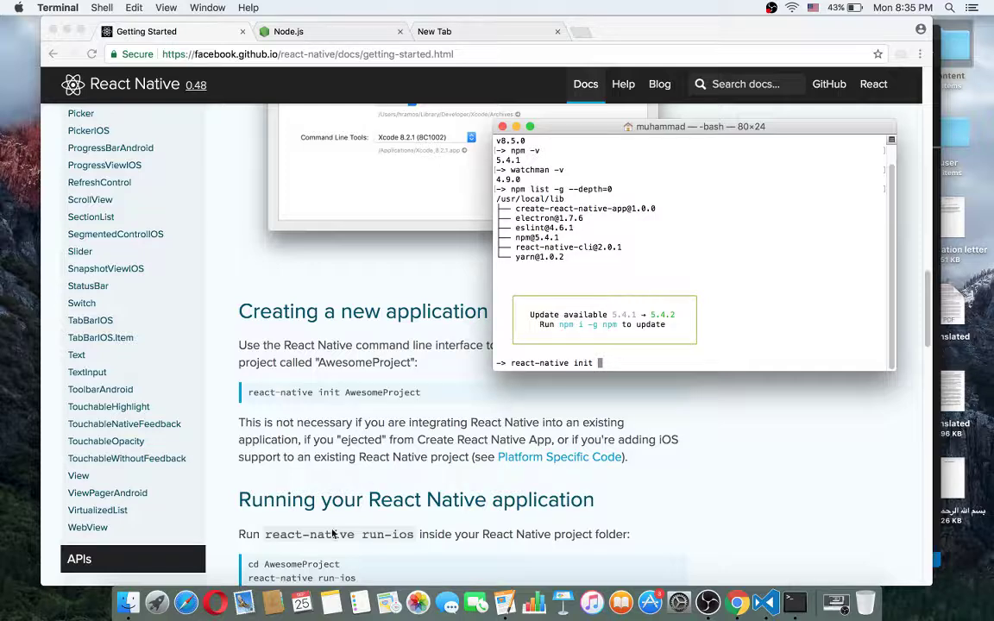
Check the tutorials folder in Visual Studio Code, complete the Terminal command as react-native init rntuts48, and quit Terminal without running it.
{"action": "left_click", "coordinate": [777, 596]}
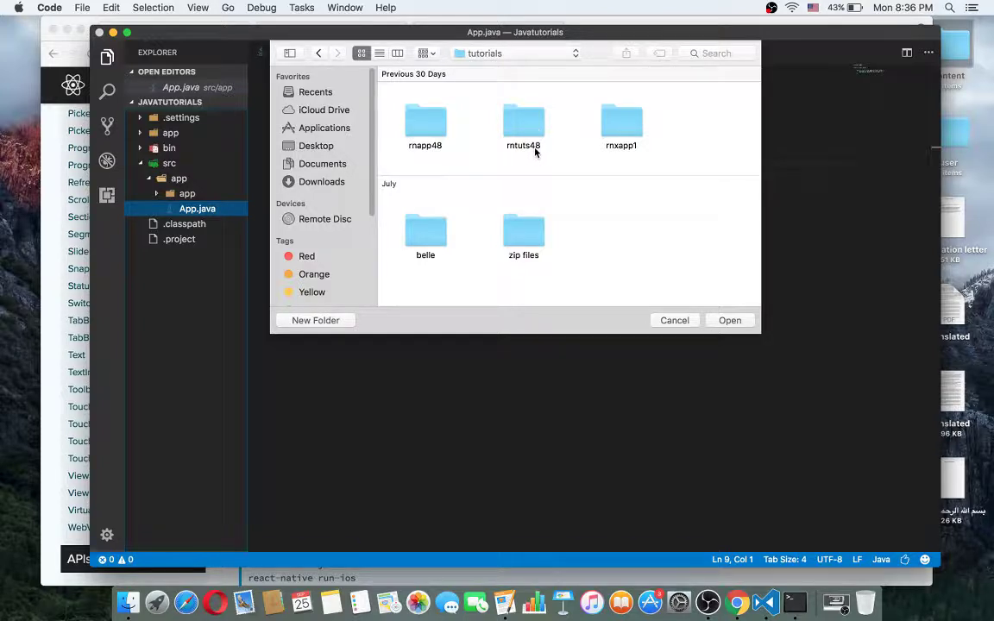
{"action": "key", "text": "super+Tab"}
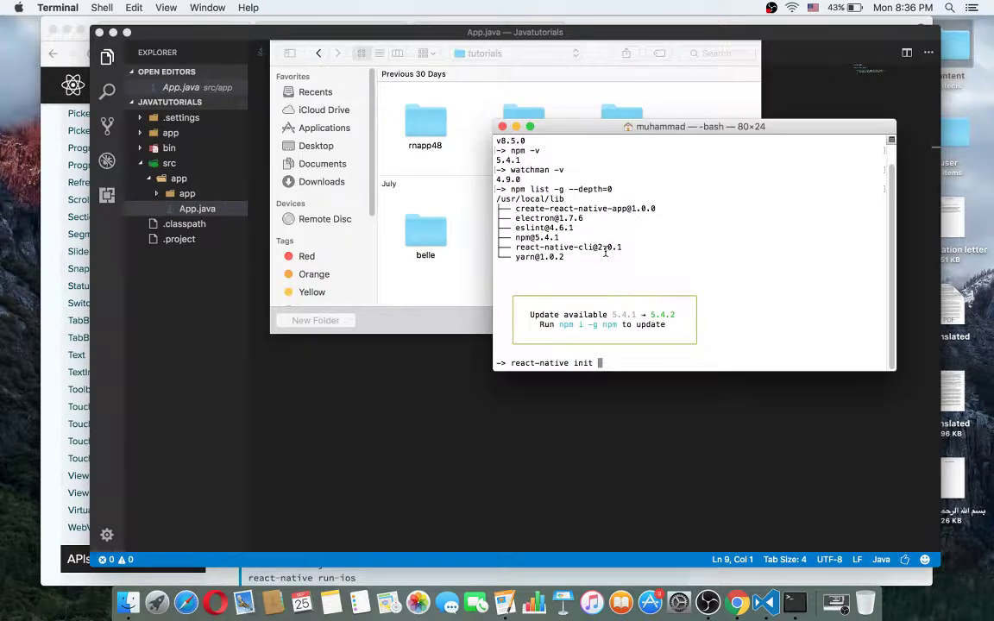
{"action": "type", "text": "rn"}
{"action": "left_click_drag", "start_coordinate": [591, 134], "coordinate": [615, 188]}
{"action": "type", "text": "tuts"}
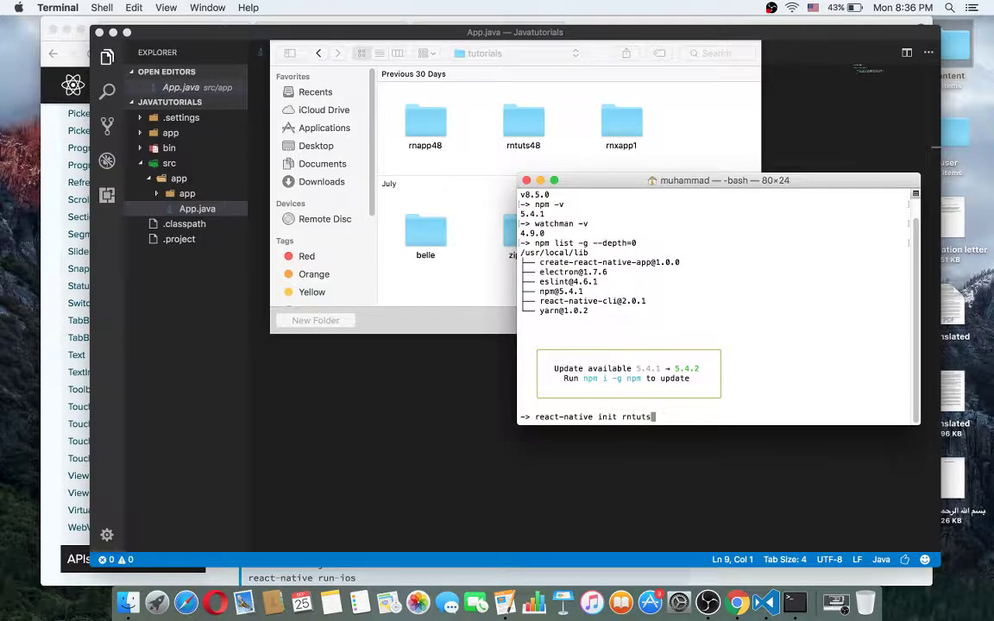
{"action": "type", "text": "48"}
{"action": "left_click", "coordinate": [56, 8]}
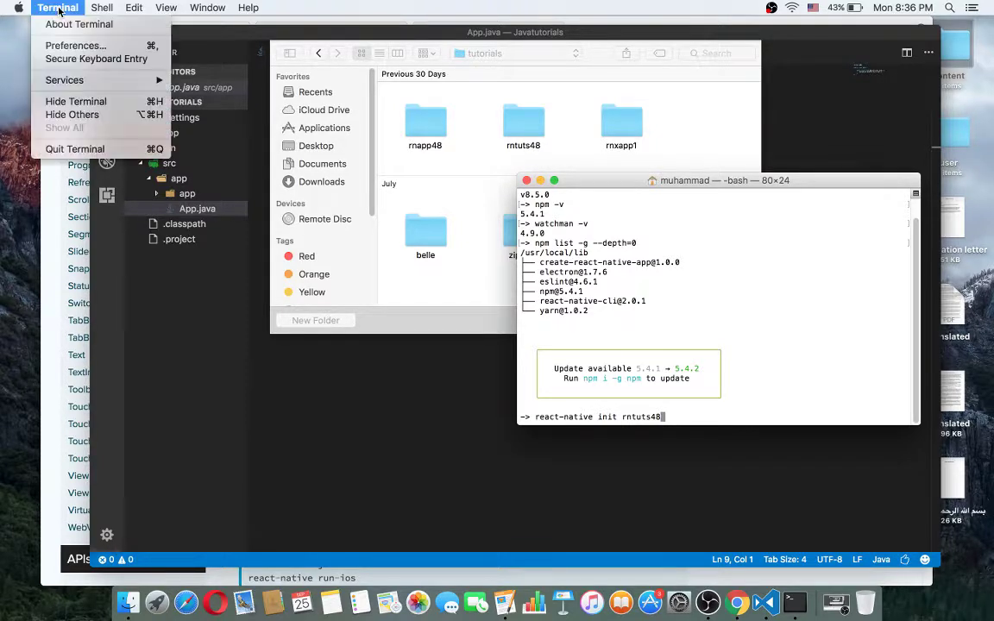
{"action": "left_click", "coordinate": [78, 148]}
Open the rntuts48 project folder in Visual Studio Code, closing the vscode-icons changelog page in Chrome and the Welcome page.
{"action": "left_click", "coordinate": [523, 129]}
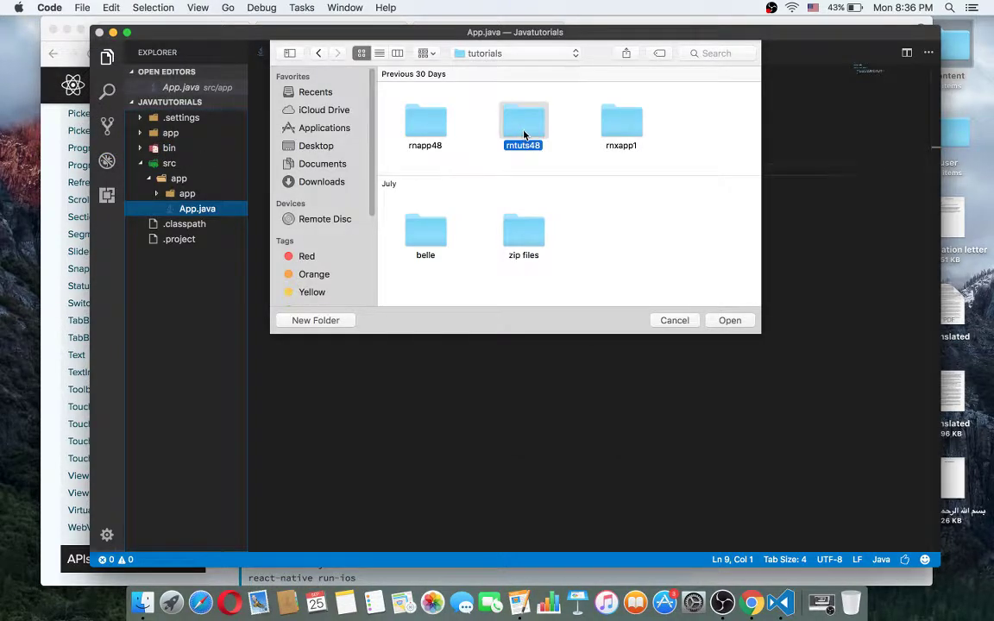
{"action": "left_click", "coordinate": [731, 320]}
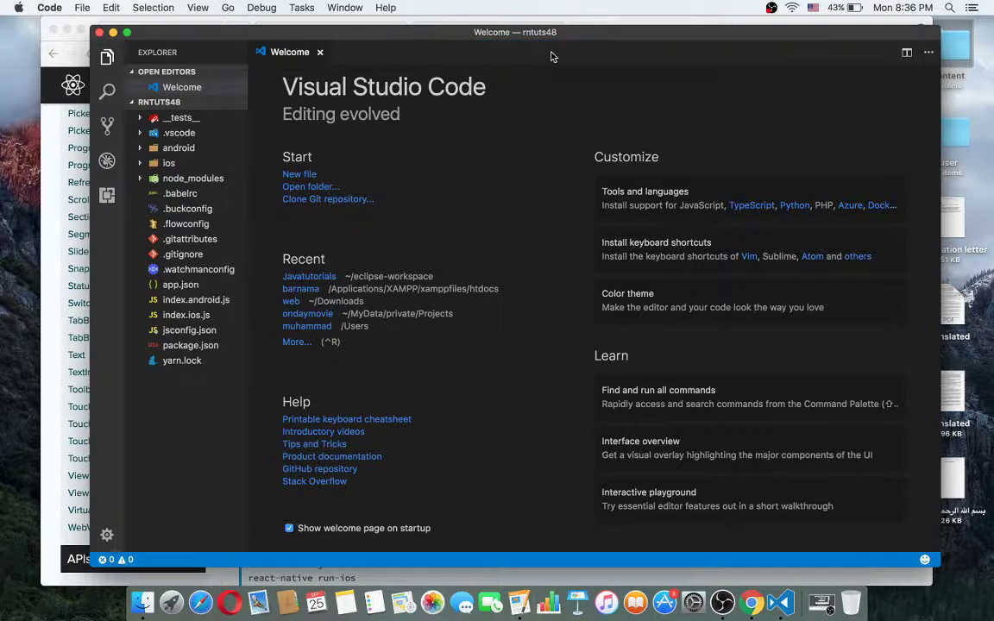
{"action": "left_click", "coordinate": [552, 53]}
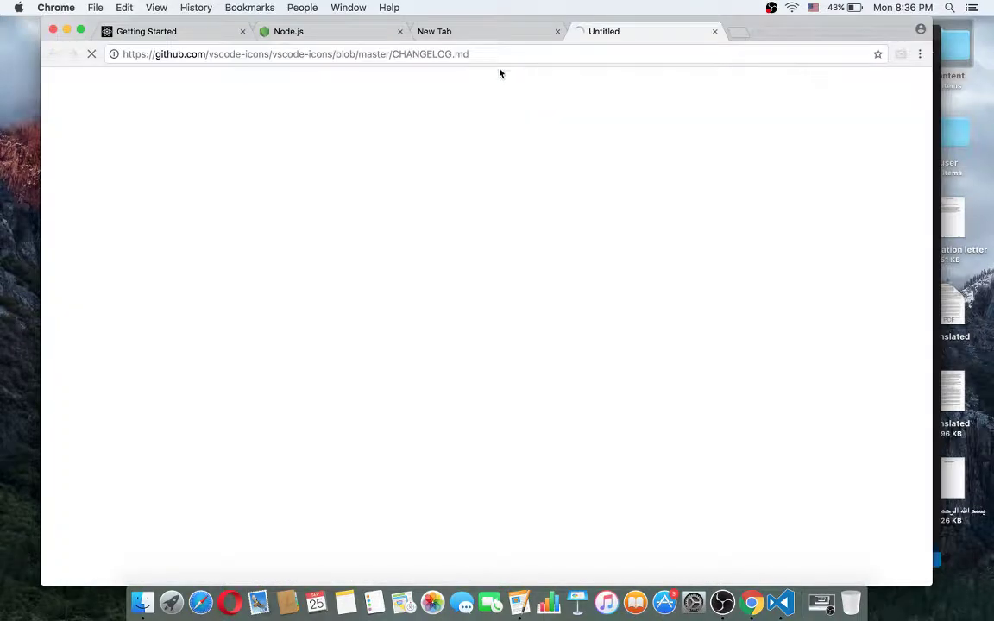
{"action": "left_click", "coordinate": [715, 31]}
{"action": "key", "text": "super+Tab"}
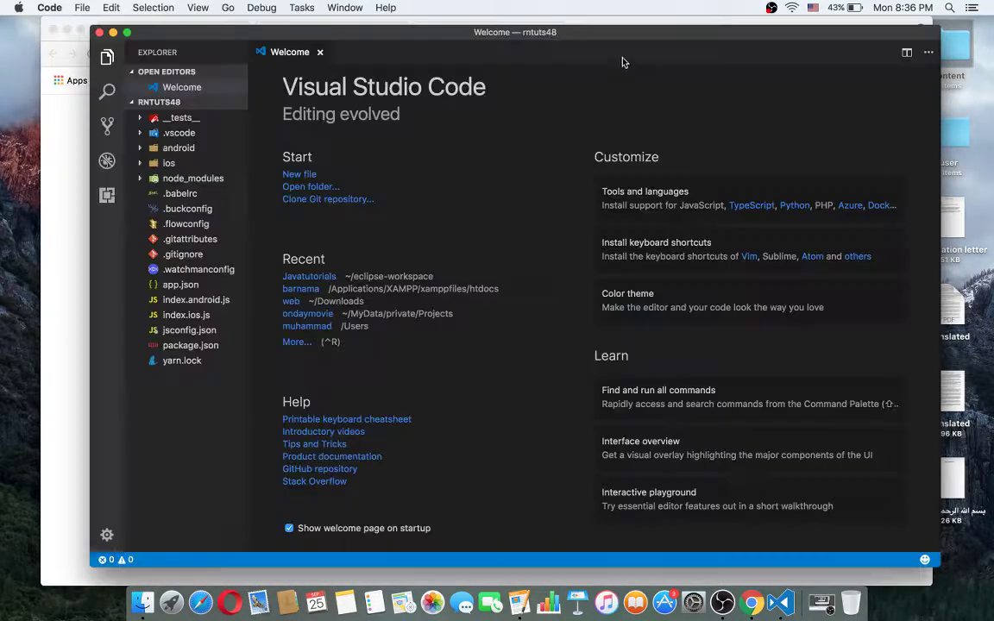
{"action": "left_click", "coordinate": [320, 51]}
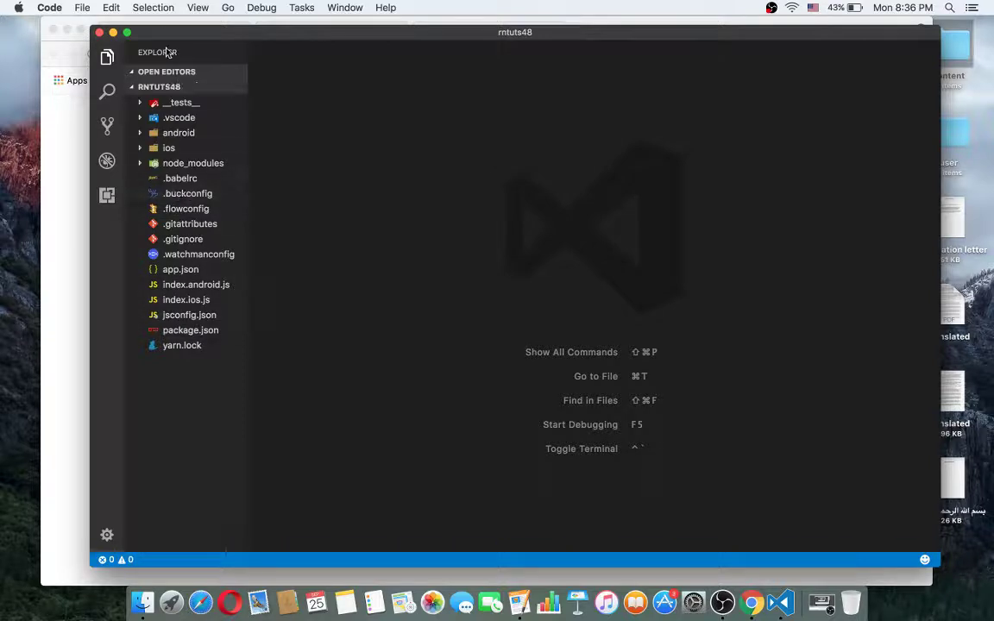
Show the integrated terminal and reduce its height to leave more room for the editor.
{"action": "left_click", "coordinate": [197, 7]}
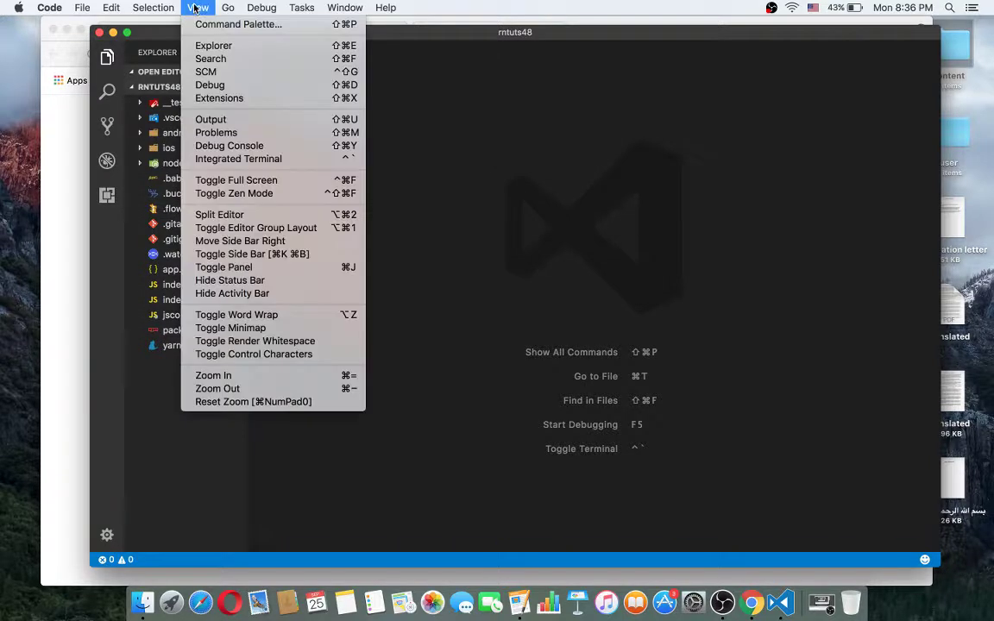
{"action": "left_click", "coordinate": [212, 158]}
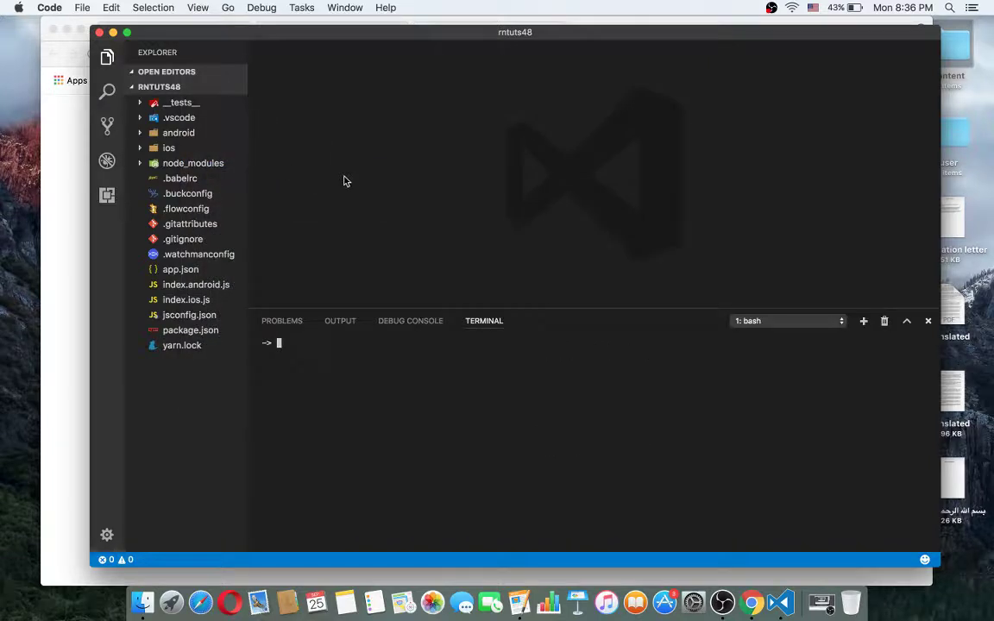
{"action": "left_click_drag", "start_coordinate": [298, 309], "coordinate": [306, 386]}
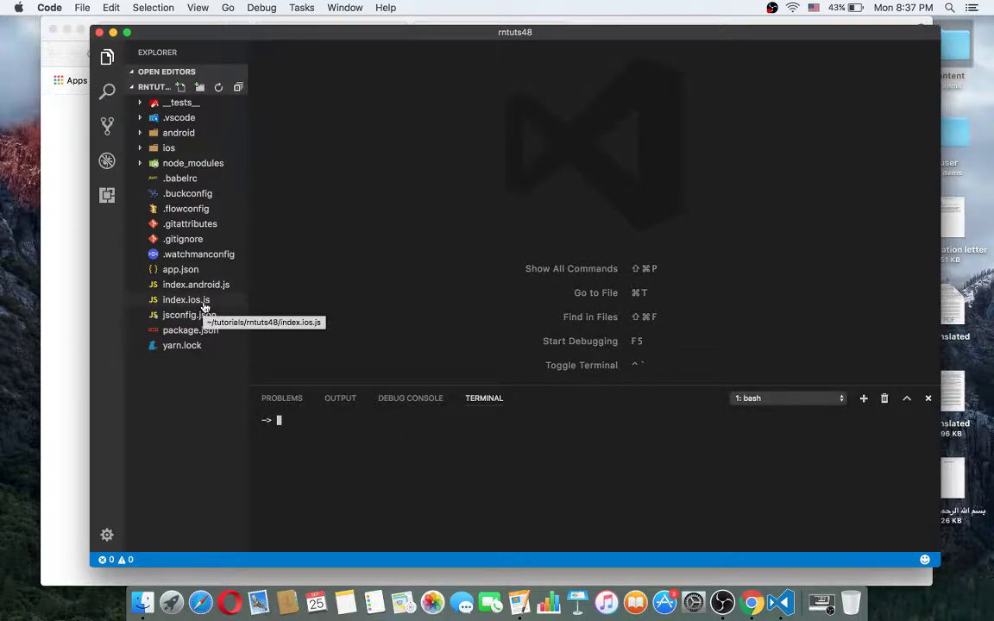
Open index.ios.js, delete the comment block above the imports, and highlight the Text elements inside the render method.
{"action": "left_click", "coordinate": [228, 302]}
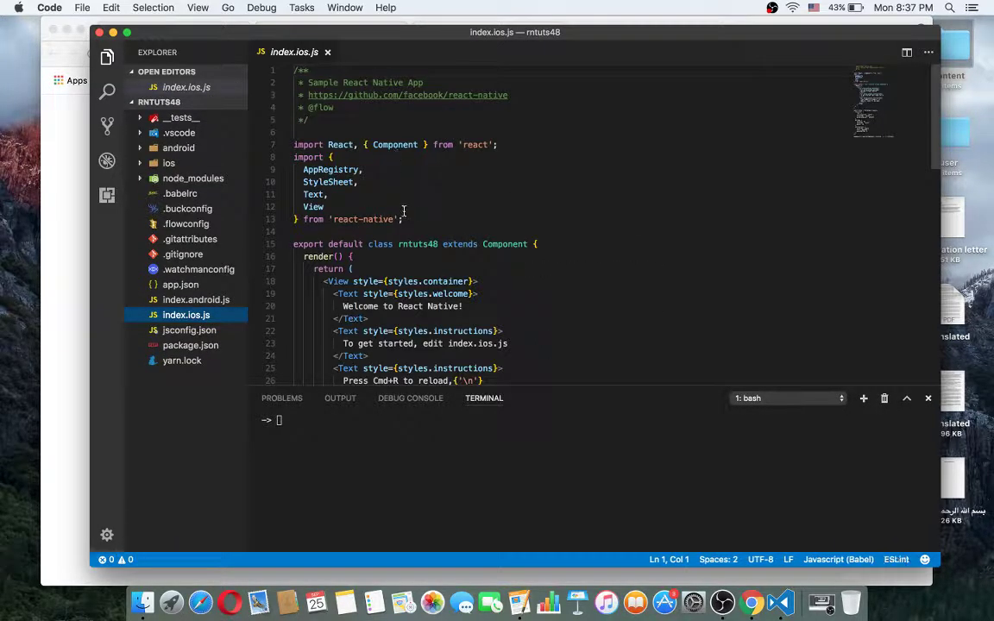
{"action": "left_click_drag", "start_coordinate": [298, 133], "coordinate": [295, 45]}
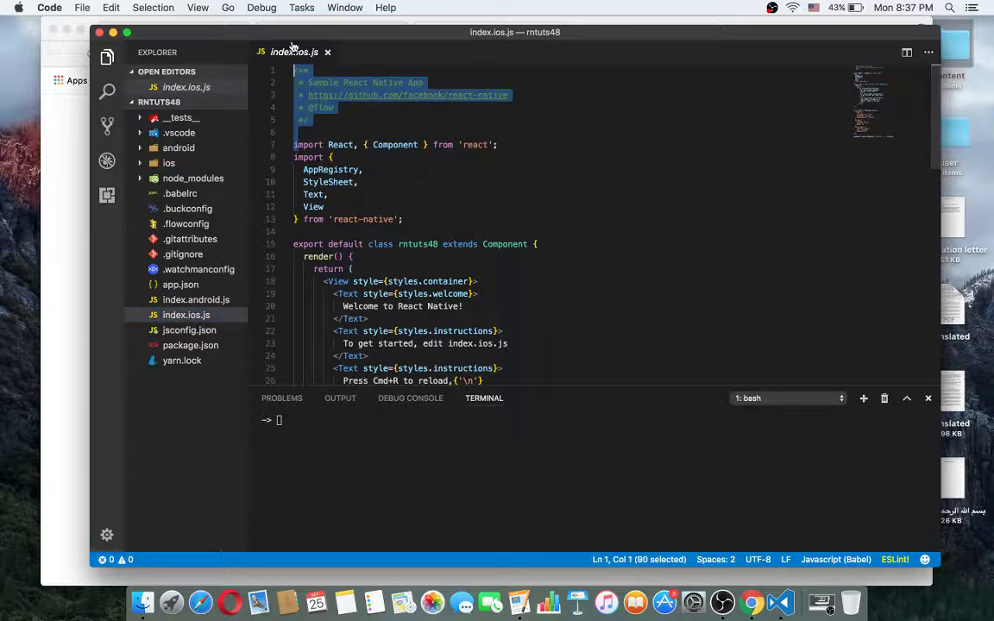
{"action": "left_click", "coordinate": [356, 131]}
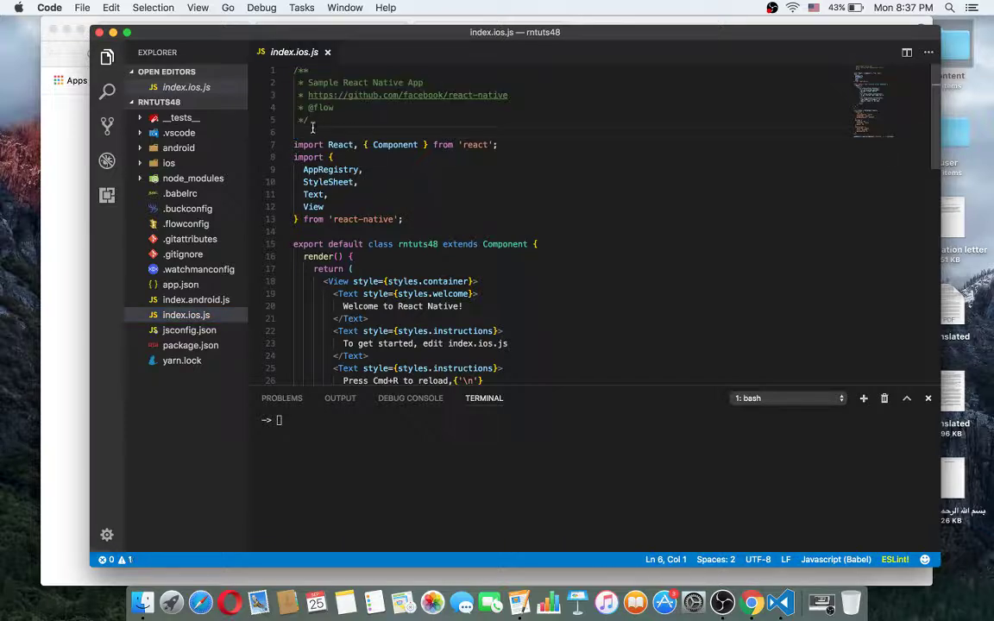
{"action": "left_click_drag", "start_coordinate": [283, 131], "coordinate": [285, 69]}
{"action": "key", "text": "BackSpace"}
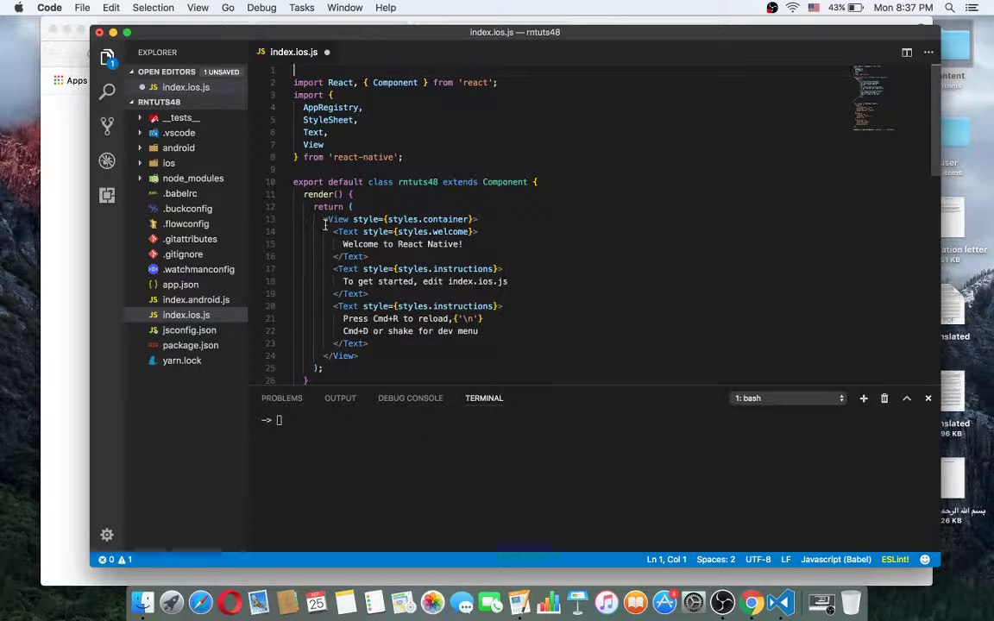
{"action": "left_click_drag", "start_coordinate": [334, 232], "coordinate": [414, 307]}
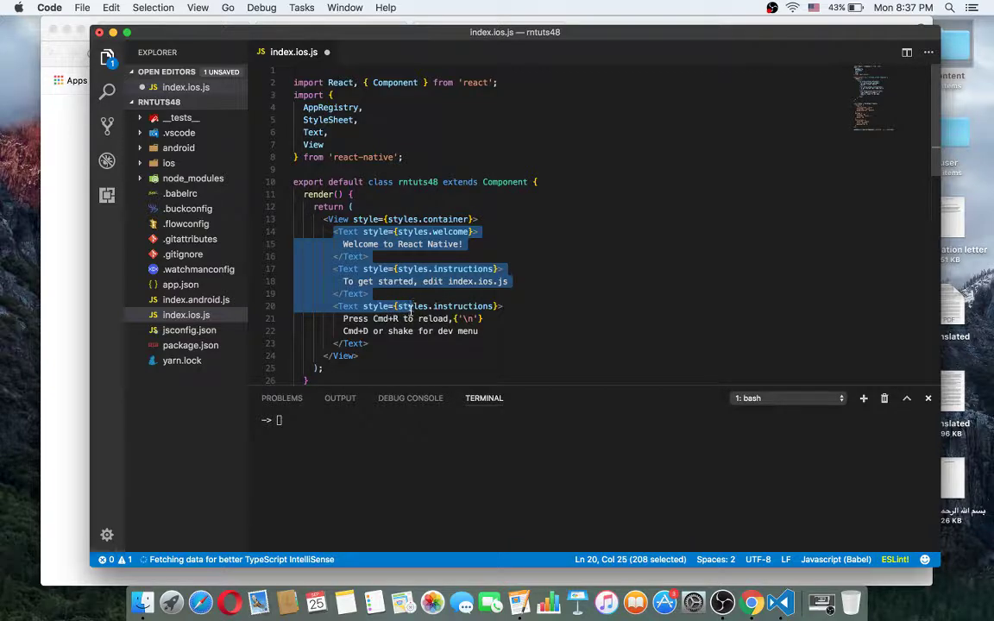
{"action": "left_click", "coordinate": [414, 307]}
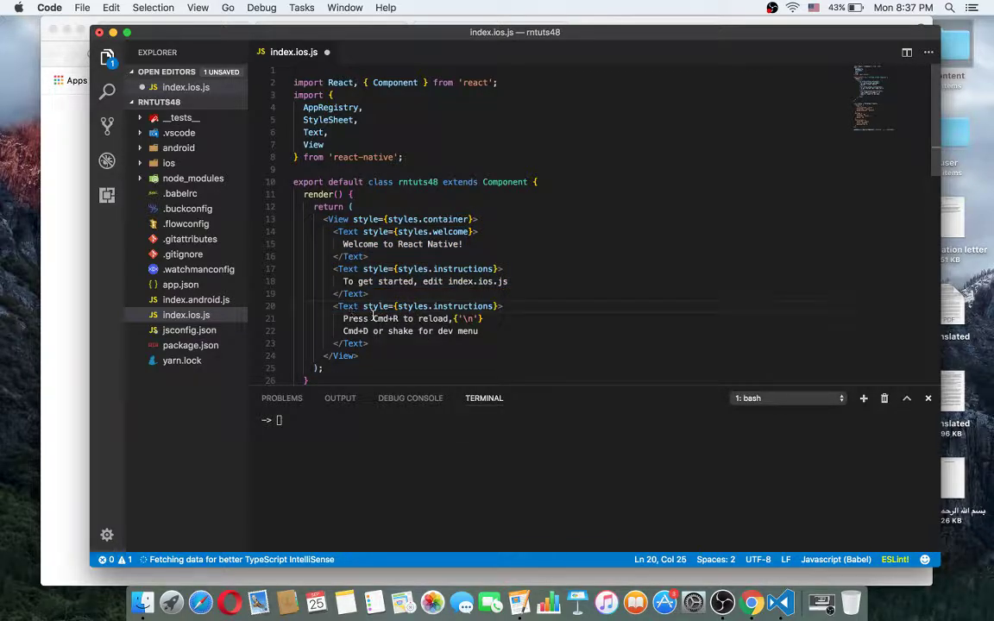
Switch to the Getting Started guide in Chrome and highlight AwesomeProject in the cd command under Running your React Native application.
{"action": "left_click", "coordinate": [349, 444]}
{"action": "left_click", "coordinate": [64, 293]}
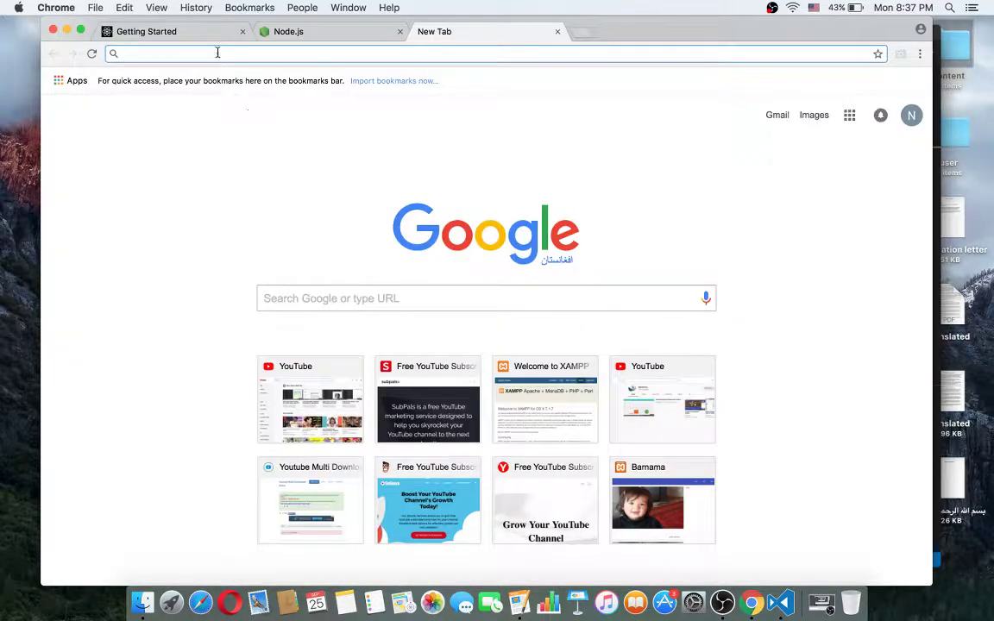
{"action": "left_click", "coordinate": [181, 31]}
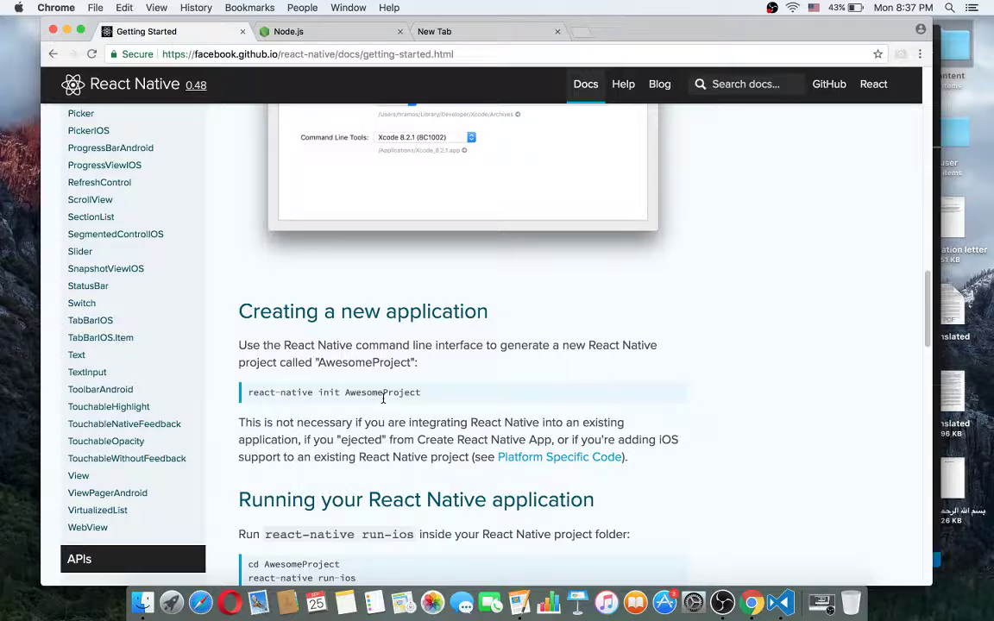
{"action": "scroll", "coordinate": [383, 397], "scroll_direction": "down", "scroll_amount": 3}
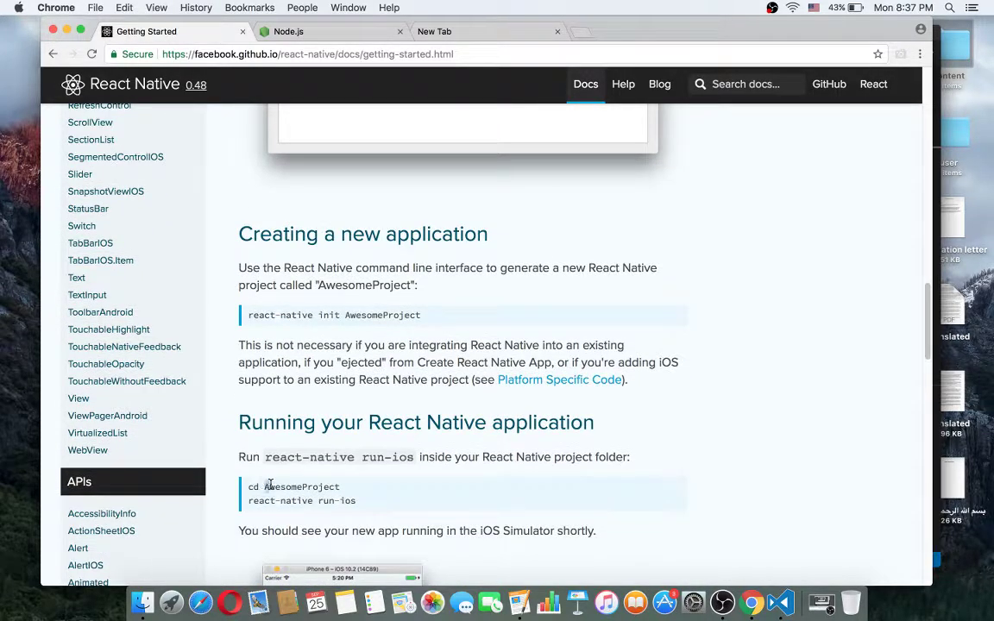
{"action": "left_click_drag", "start_coordinate": [264, 485], "coordinate": [343, 489]}
{"action": "scroll", "coordinate": [343, 488], "scroll_direction": "down", "scroll_amount": 4}
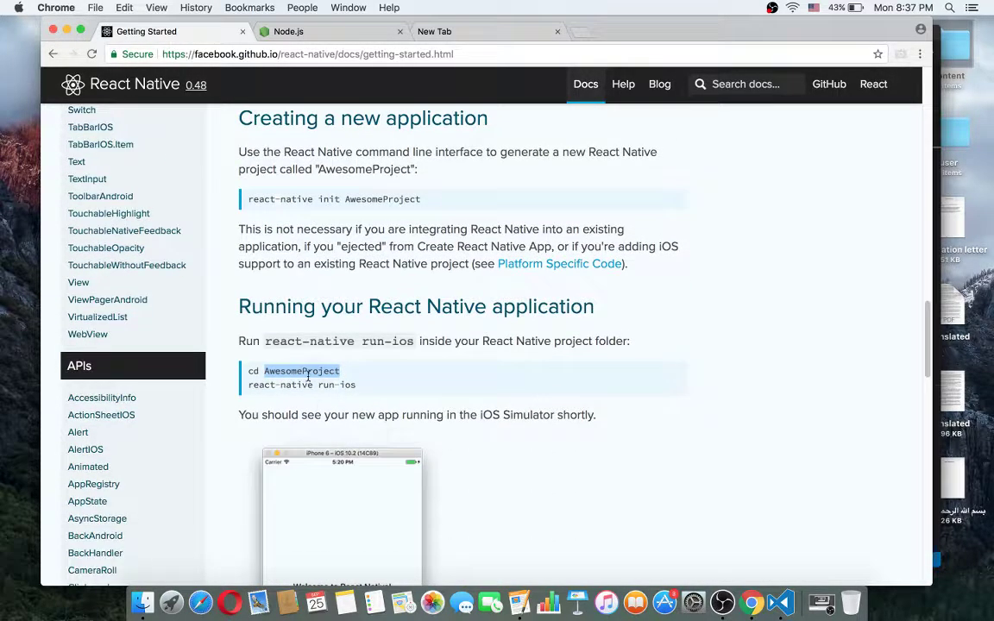
Return to Visual Studio Code, print the integrated terminal's working directory with pwd, and highlight the project folder name in the path.
{"action": "key", "text": "super+Tab"}
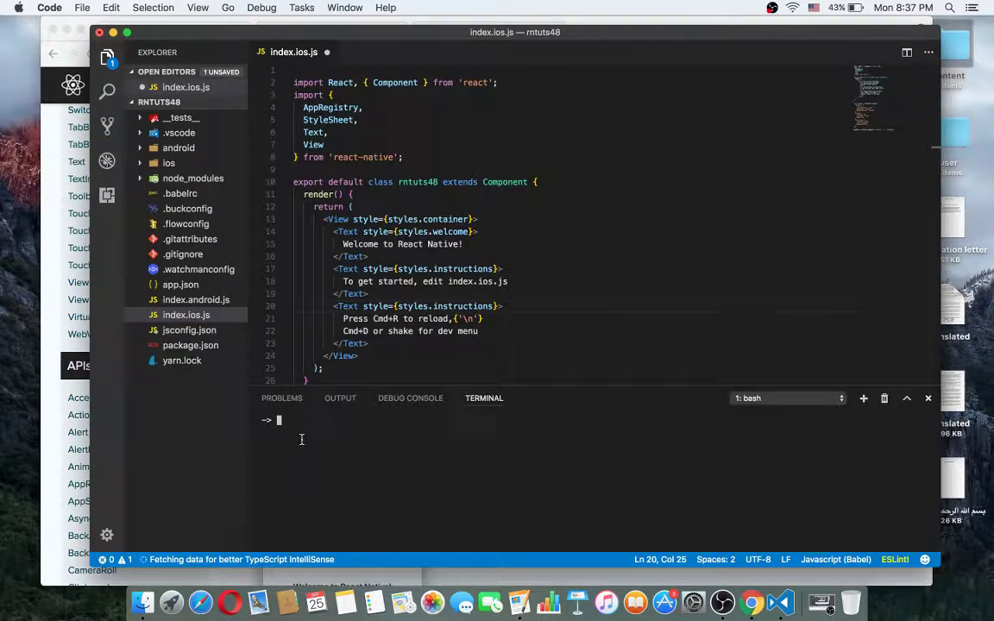
{"action": "type", "text": "pwd"}
{"action": "key", "text": "Return"}
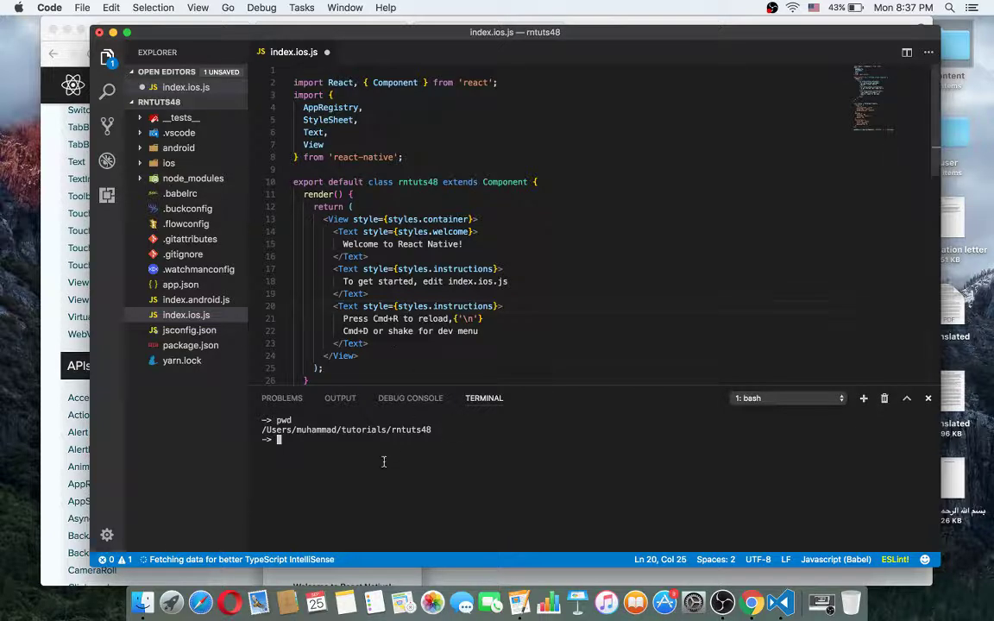
{"action": "double_click", "coordinate": [427, 430]}
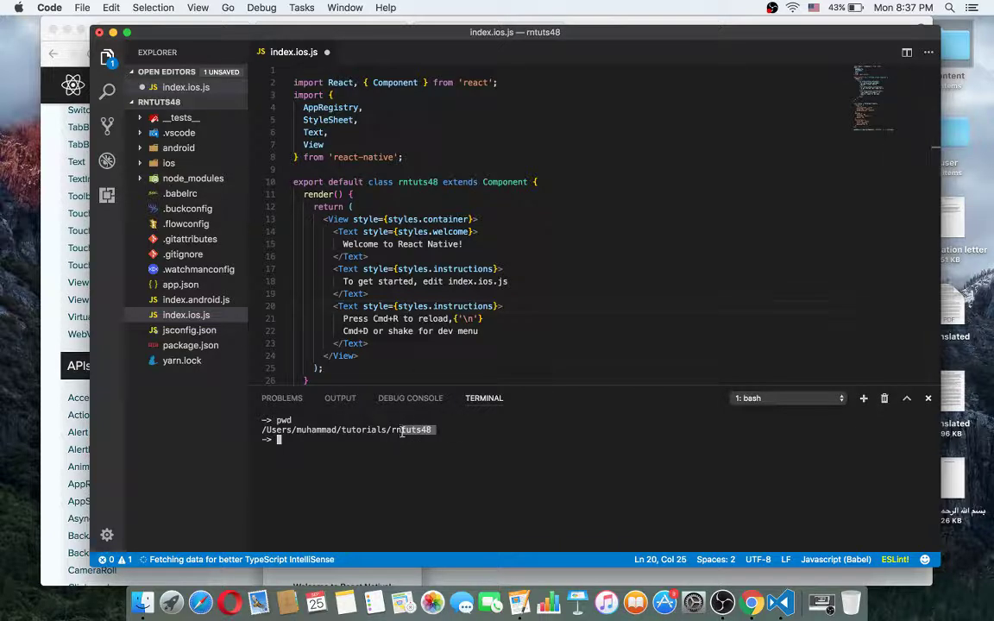
Enter react-native at the integrated terminal's prompt as the start of the command.
{"action": "left_click", "coordinate": [336, 448]}
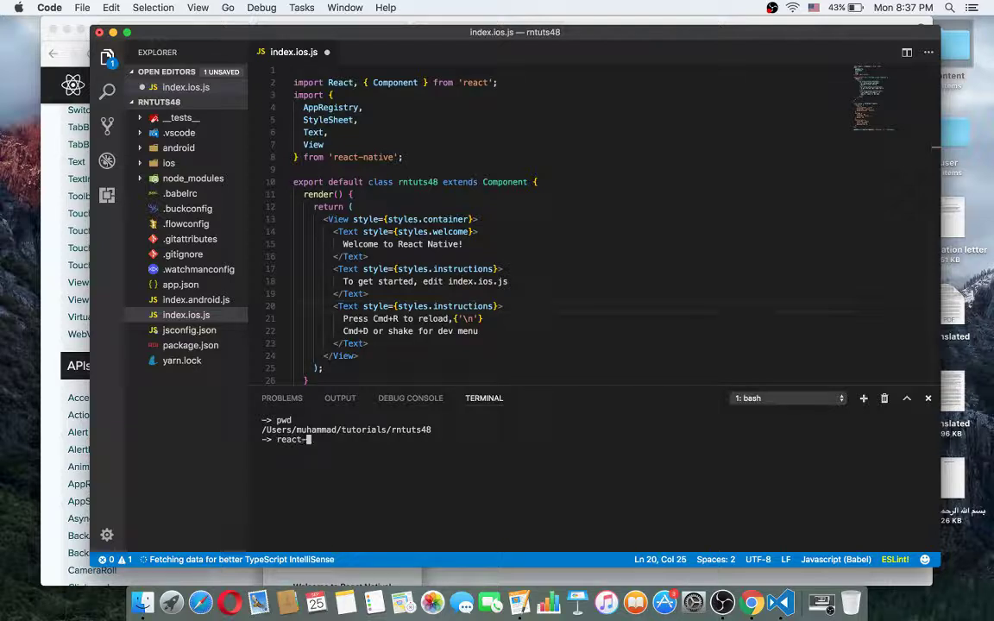
{"action": "type", "text": "react-native"}
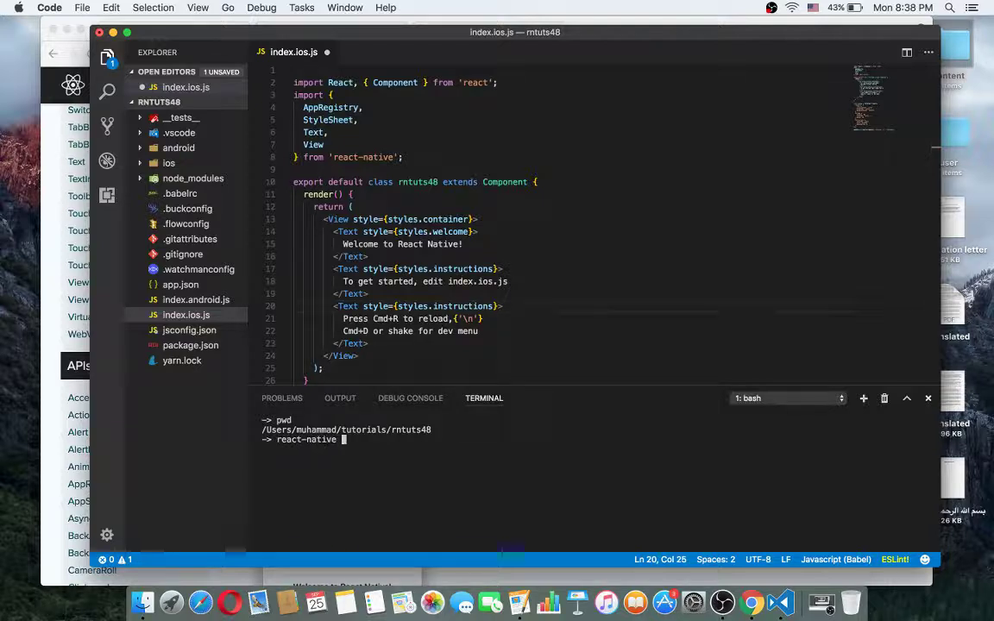